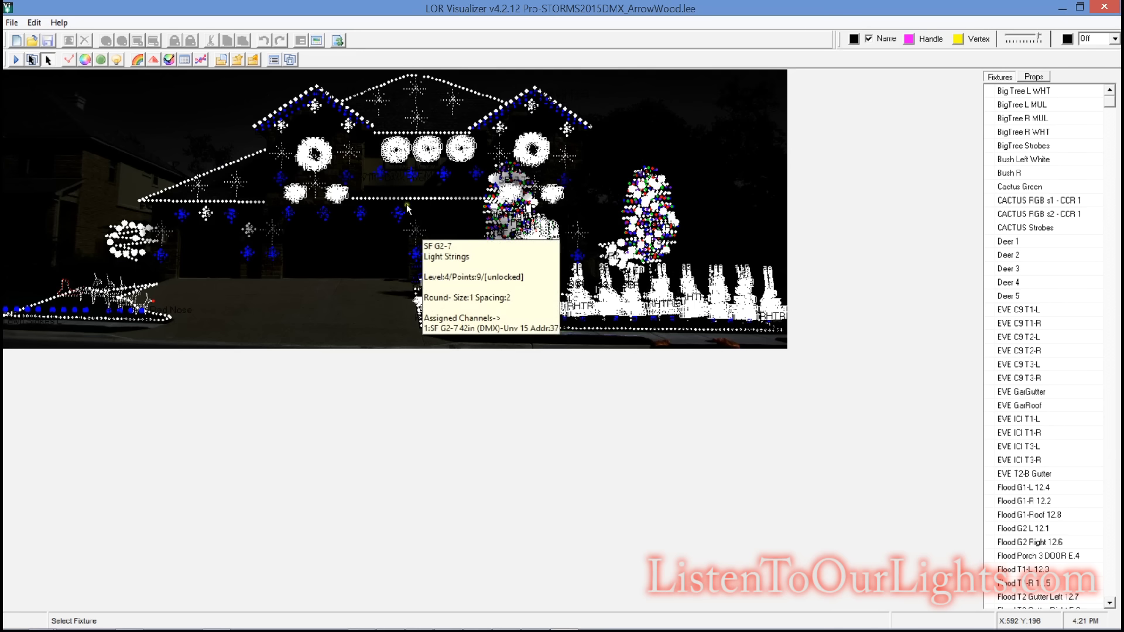
Bring the Sequence Editor with the LetItGo sequence back to the front
{"action": "mouse_move", "coordinate": [418, 236]}
{"action": "mouse_move", "coordinate": [308, 187]}
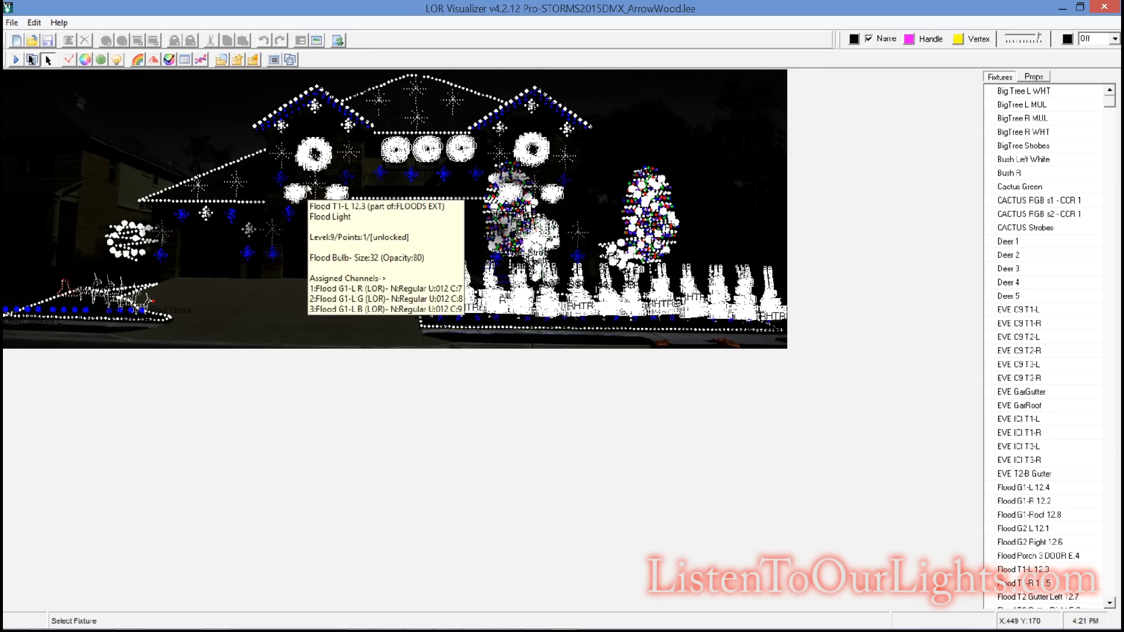
{"action": "key", "text": "alt"}
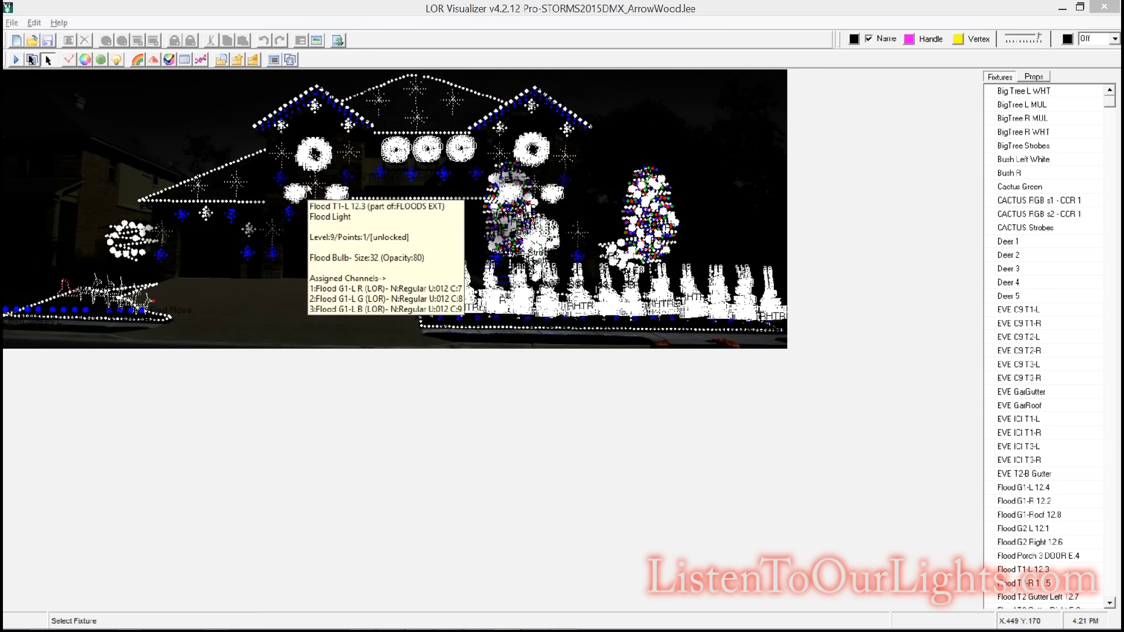
{"action": "mouse_move", "coordinate": [443, 630]}
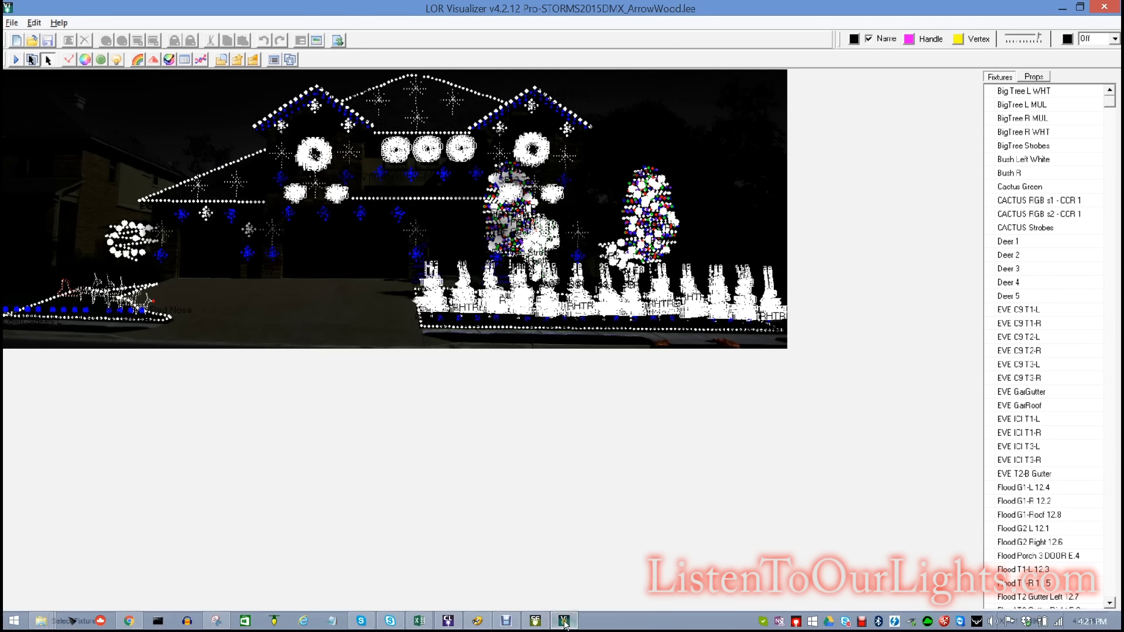
{"action": "left_click", "coordinate": [533, 622]}
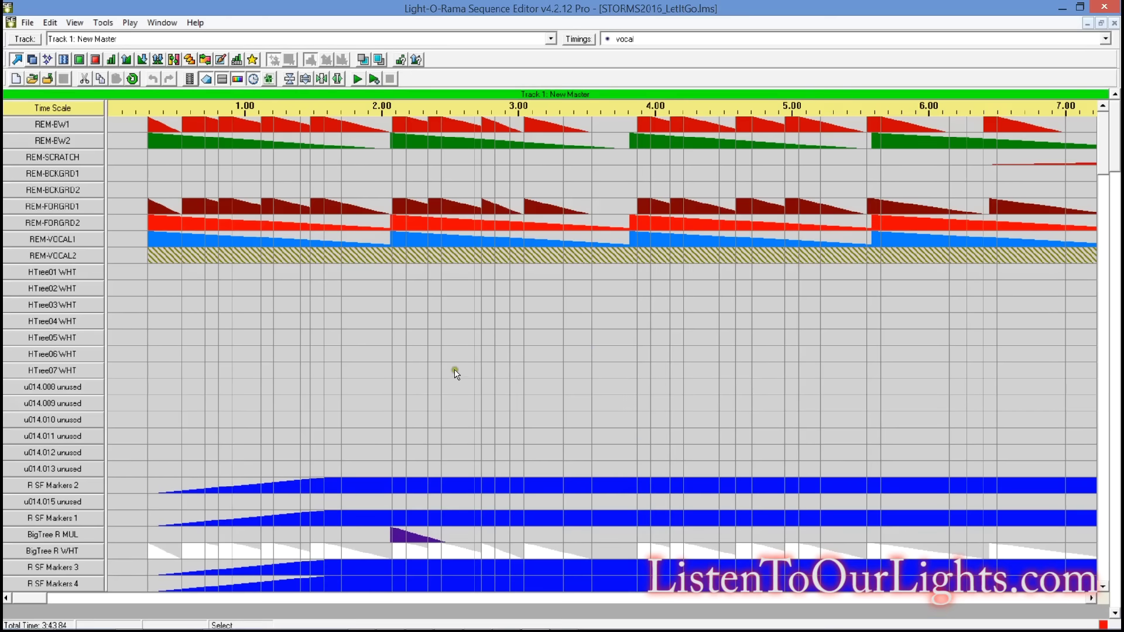
Scroll the channel grid and move the timeline to 44–50 s to review the fade and RGB effects
{"action": "scroll", "coordinate": [460, 374], "scroll_direction": "down", "scroll_amount": 3}
{"action": "scroll", "coordinate": [477, 359], "scroll_direction": "down", "scroll_amount": 9}
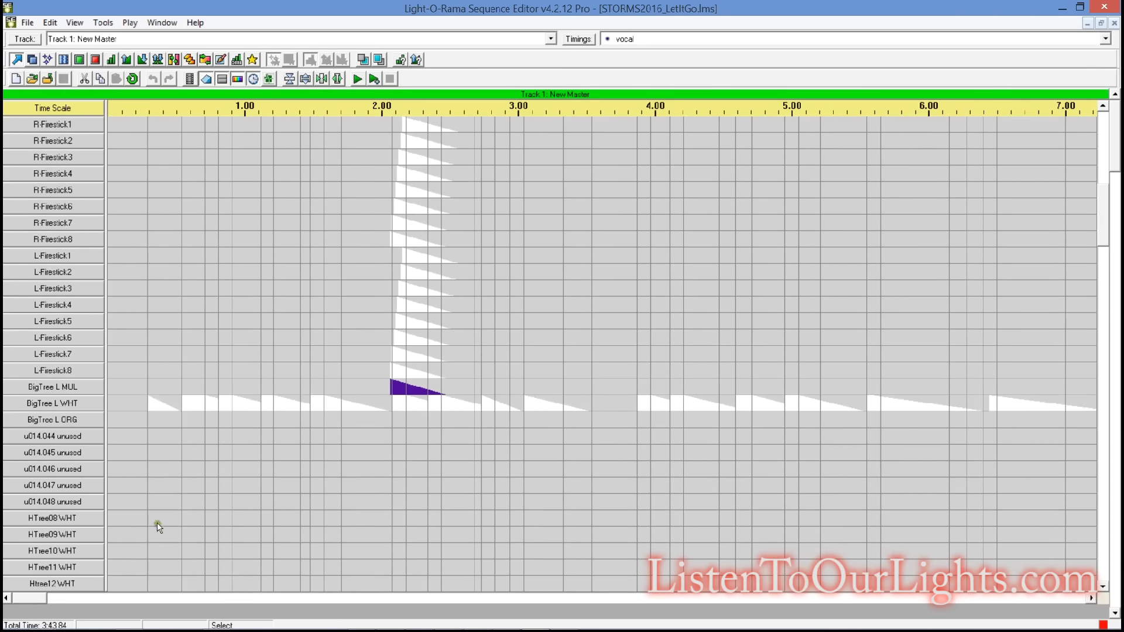
{"action": "left_click_drag", "start_coordinate": [35, 597], "coordinate": [247, 575]}
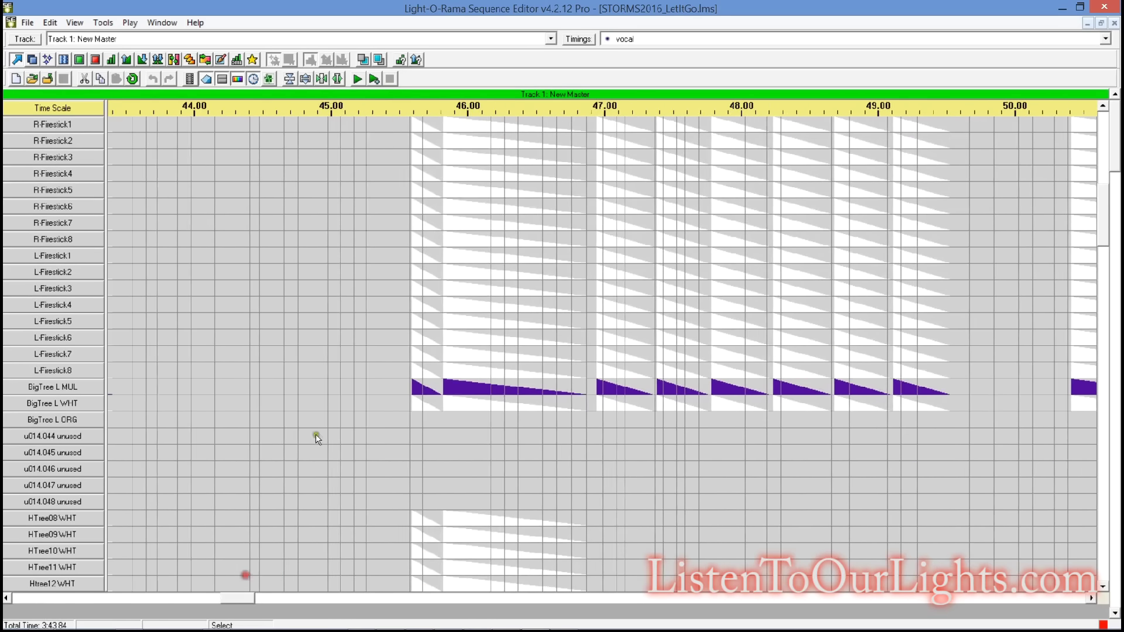
{"action": "scroll", "coordinate": [359, 413], "scroll_direction": "down", "scroll_amount": 5}
{"action": "scroll", "coordinate": [359, 413], "scroll_direction": "down", "scroll_amount": 10}
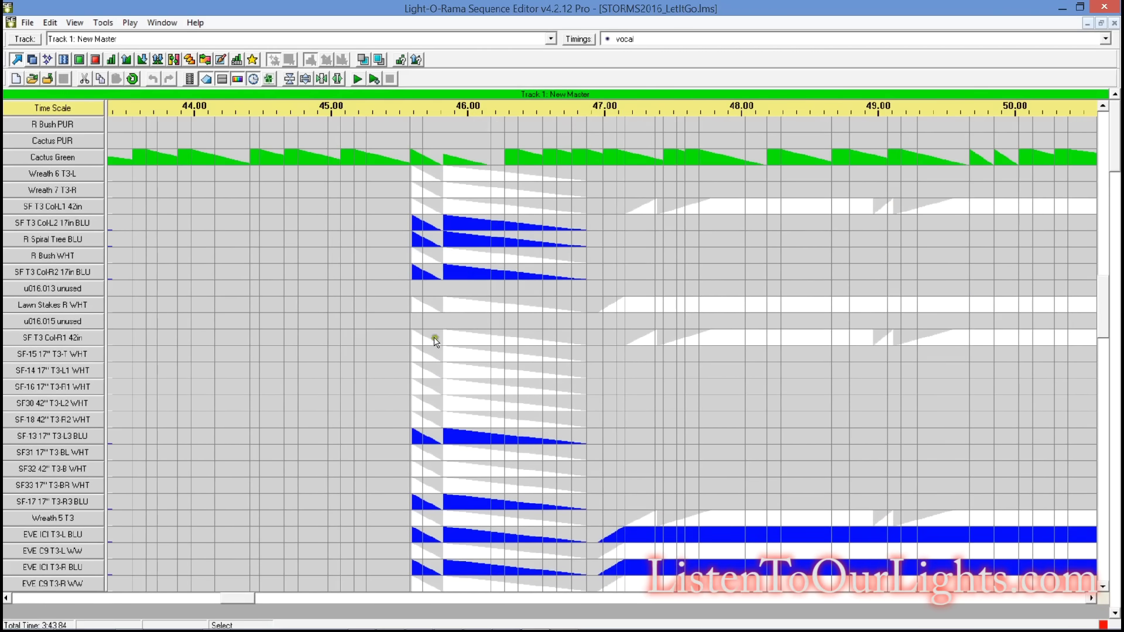
{"action": "mouse_move", "coordinate": [434, 344]}
{"action": "mouse_move", "coordinate": [419, 381]}
{"action": "left_click_drag", "start_coordinate": [1101, 305], "coordinate": [1101, 566]}
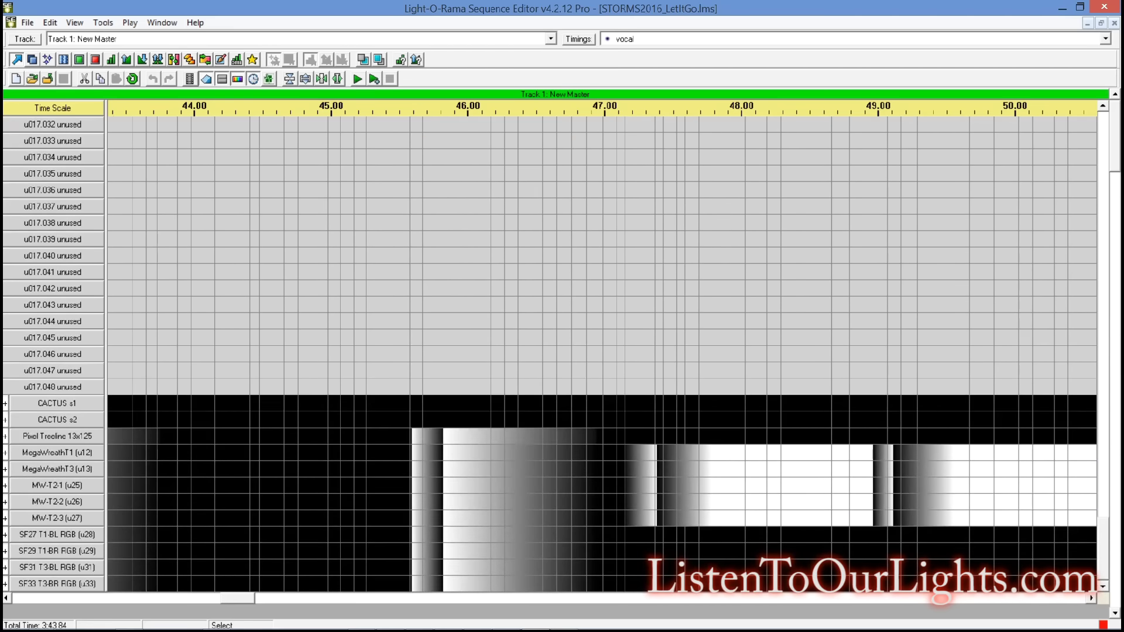
Import Arrowwood_2016_v2_0.lcc through Edit > Export/Import Channel Configuration > Import Channel Configuration
{"action": "left_click", "coordinate": [50, 22]}
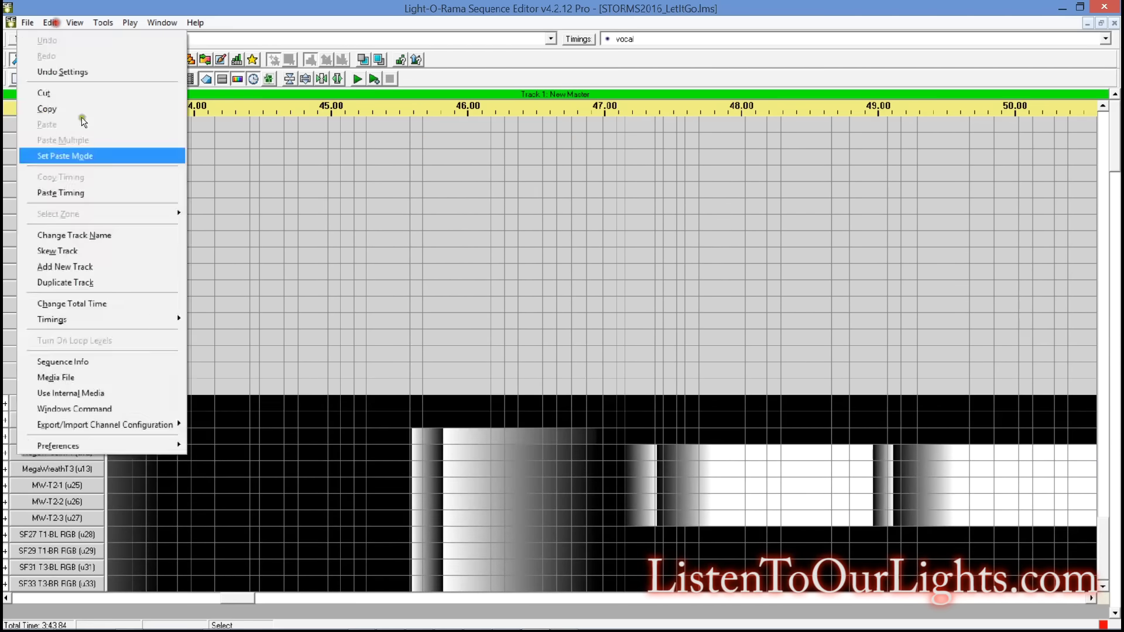
{"action": "mouse_move", "coordinate": [158, 426]}
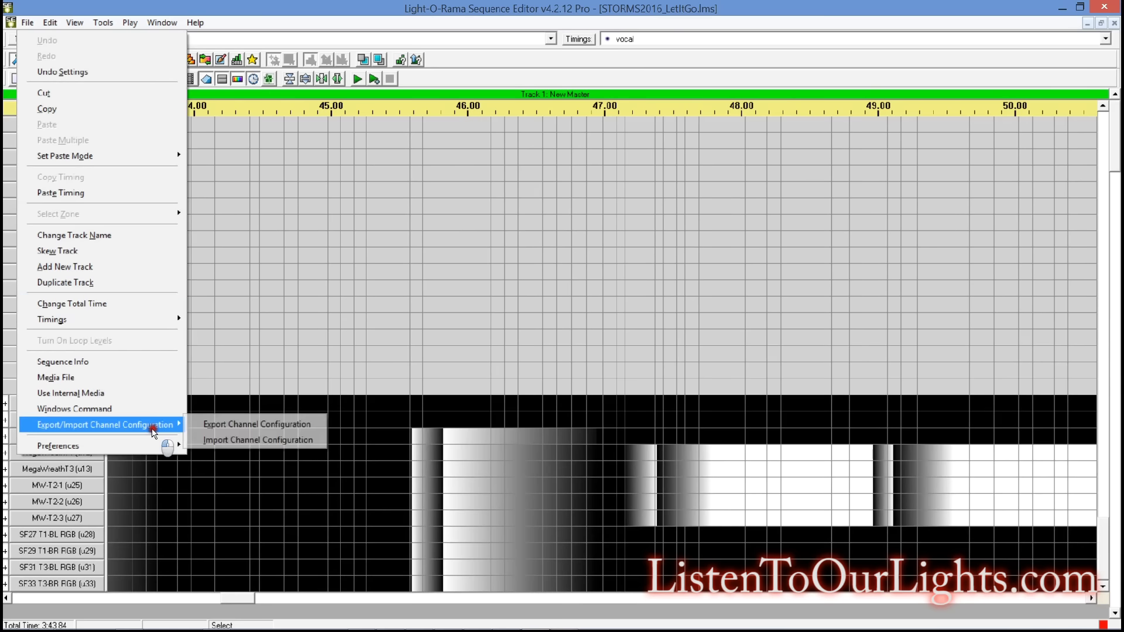
{"action": "left_click", "coordinate": [258, 440]}
{"action": "left_click", "coordinate": [170, 97]}
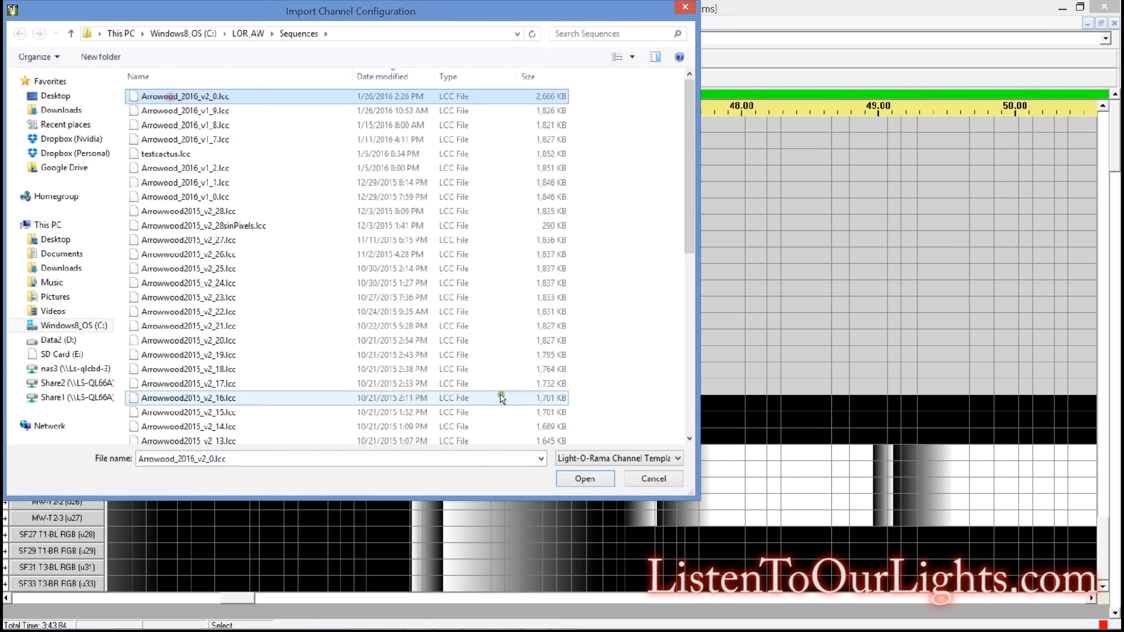
{"action": "left_click", "coordinate": [577, 479]}
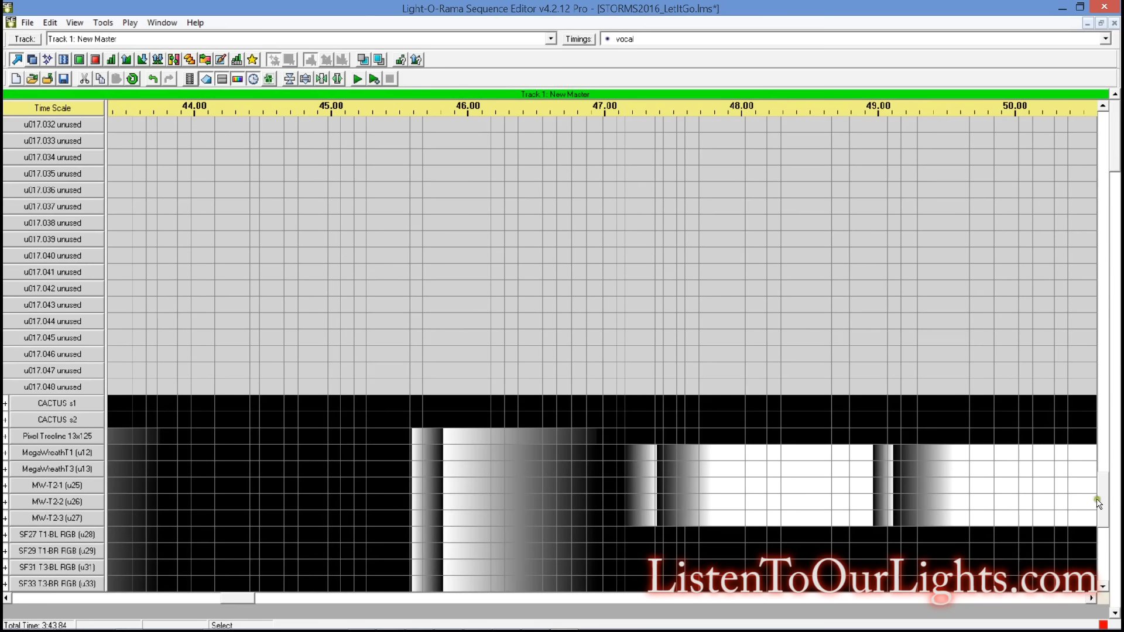
{"action": "left_click_drag", "start_coordinate": [1103, 498], "coordinate": [1095, 555]}
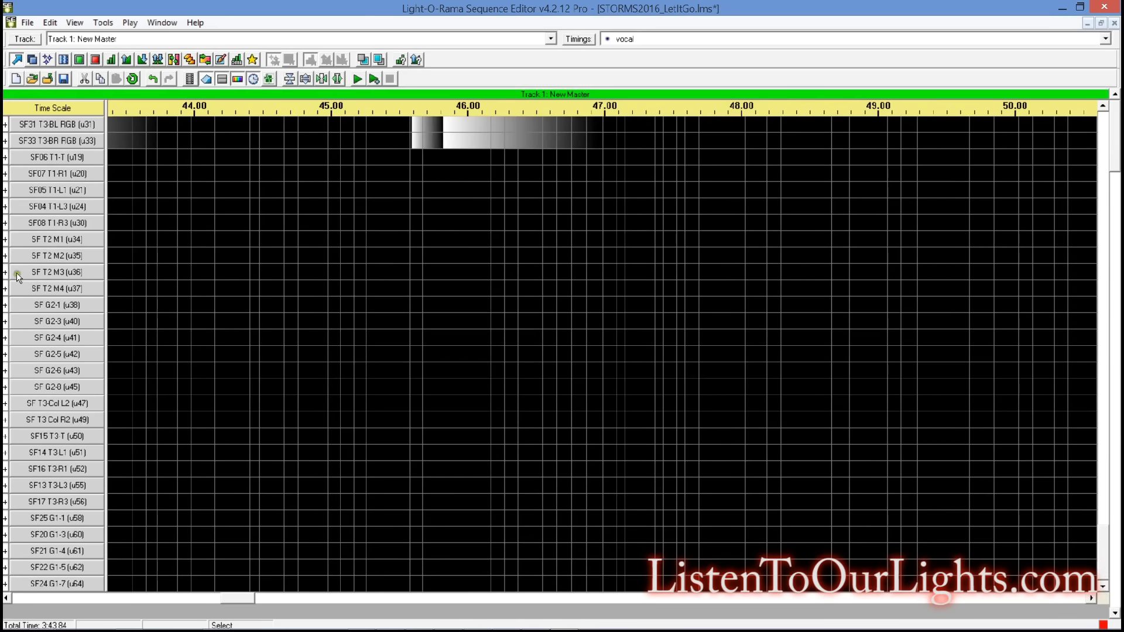
{"action": "left_click", "coordinate": [6, 256]}
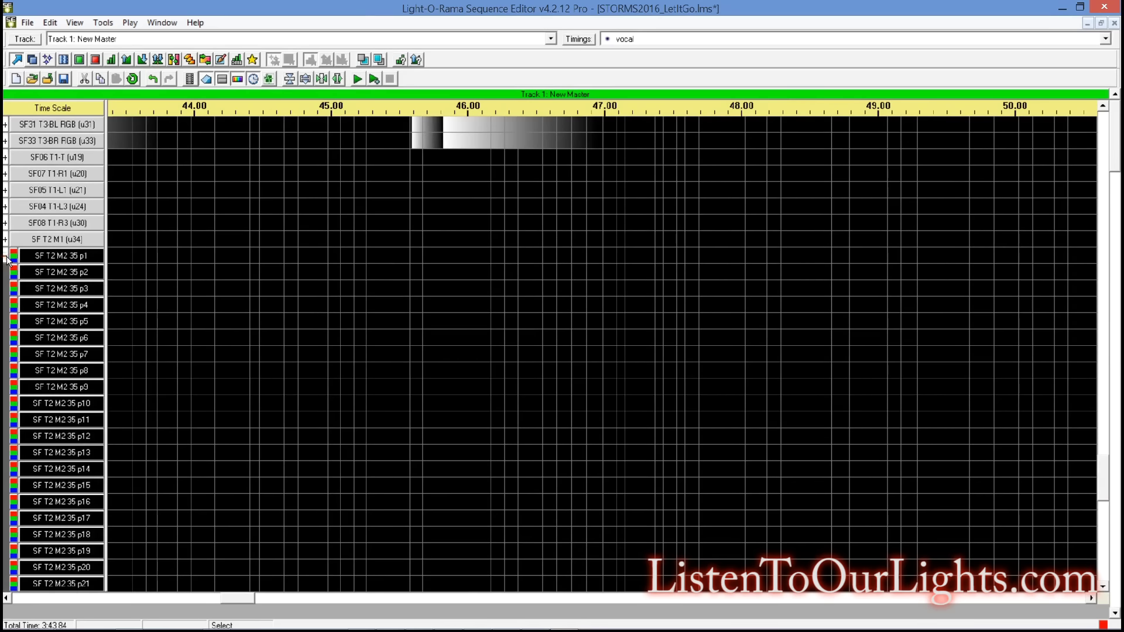
{"action": "left_click", "coordinate": [6, 257]}
{"action": "scroll", "coordinate": [589, 362], "scroll_direction": "up", "scroll_amount": 6}
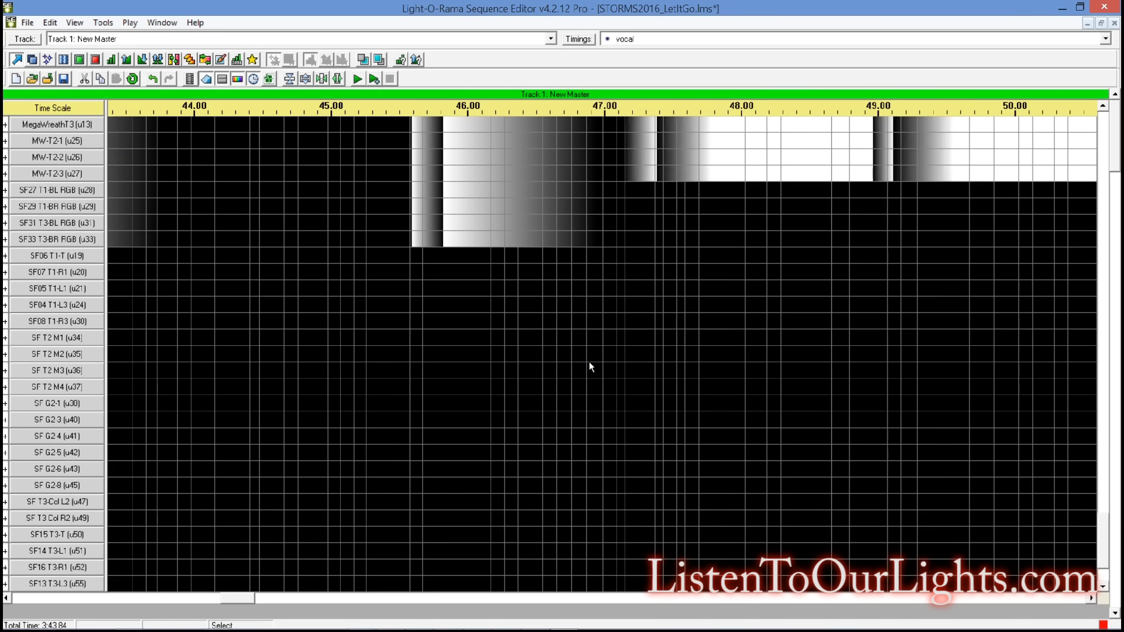
{"action": "scroll", "coordinate": [590, 364], "scroll_direction": "up", "scroll_amount": 10}
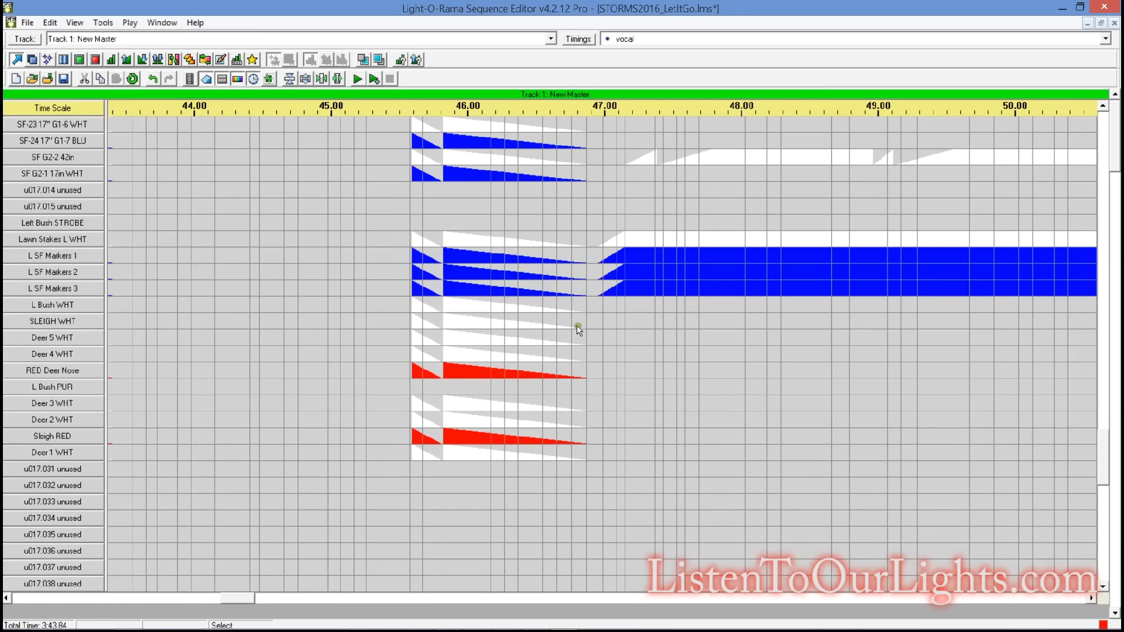
{"action": "scroll", "coordinate": [686, 342], "scroll_direction": "up", "scroll_amount": 1}
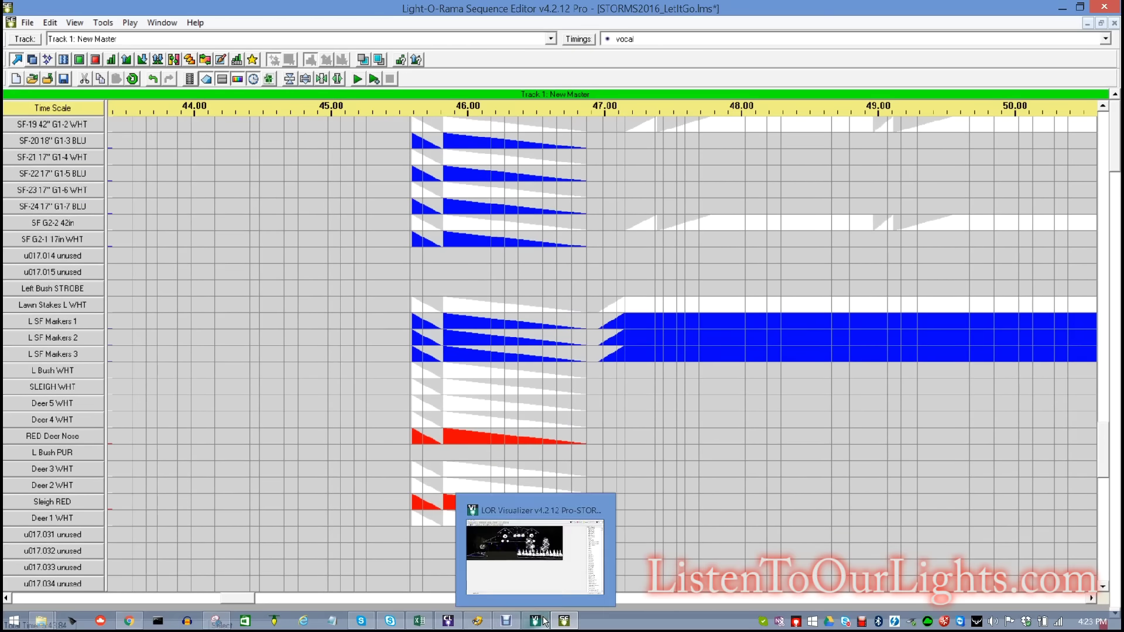
Play the sequence in the Visualizer's enhanced house simulation, then stop playback and the simulation
{"action": "left_click", "coordinate": [527, 545]}
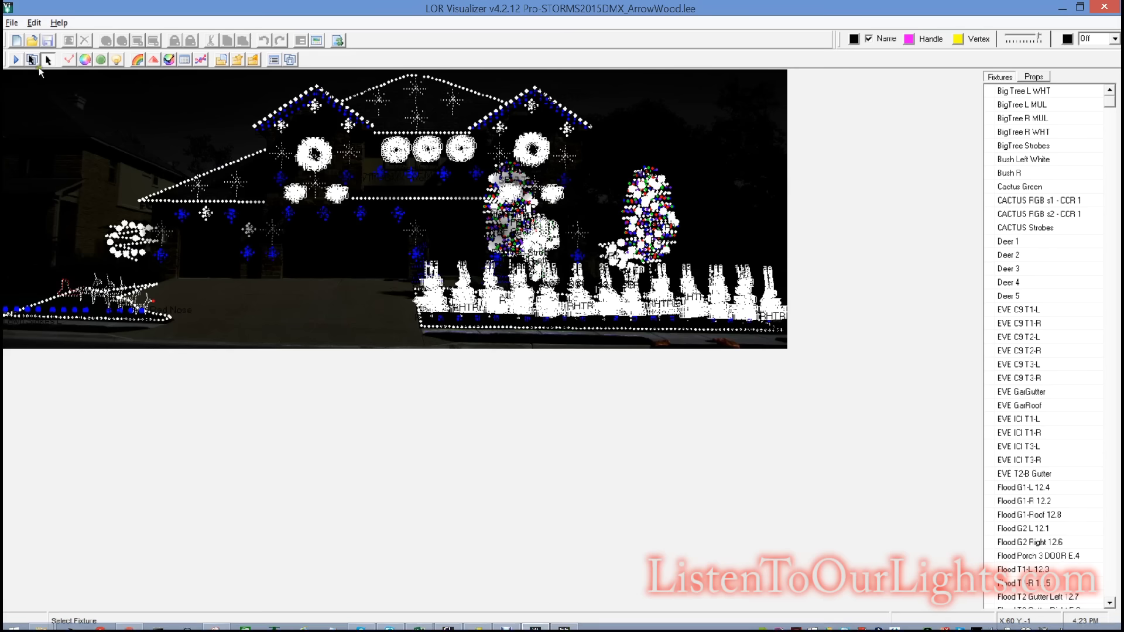
{"action": "left_click", "coordinate": [15, 59]}
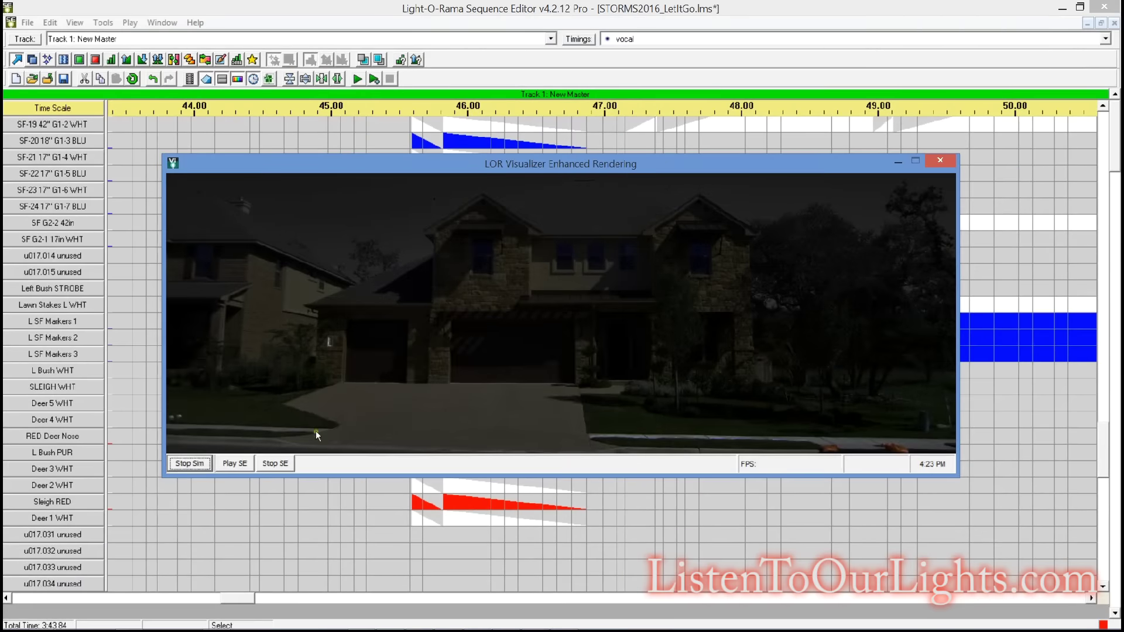
{"action": "left_click", "coordinate": [241, 464]}
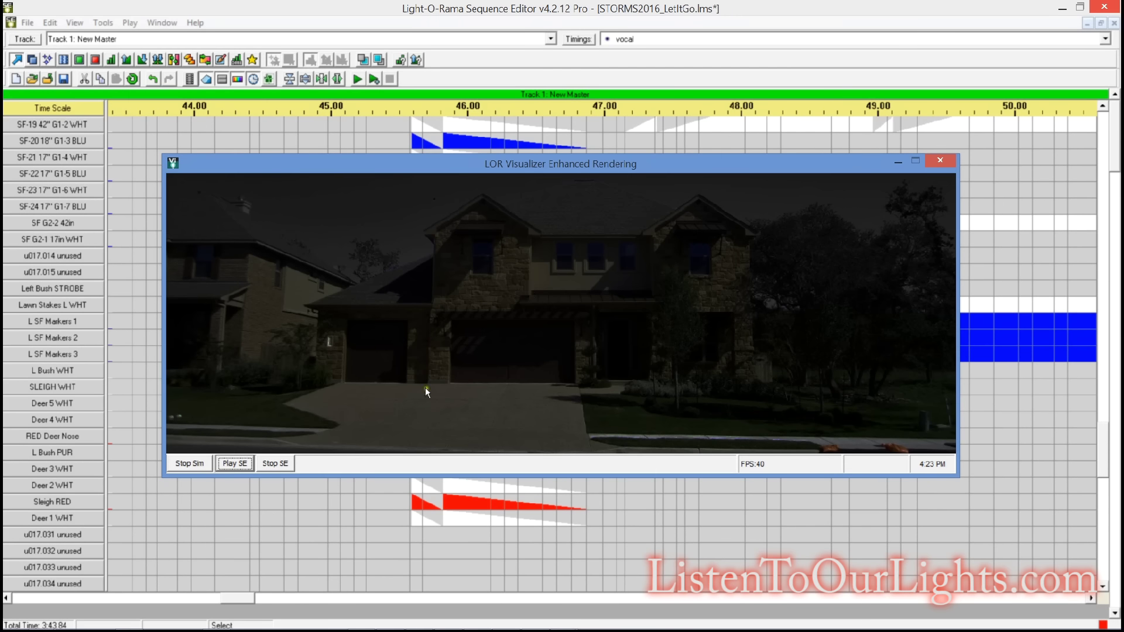
{"action": "left_click", "coordinate": [243, 466]}
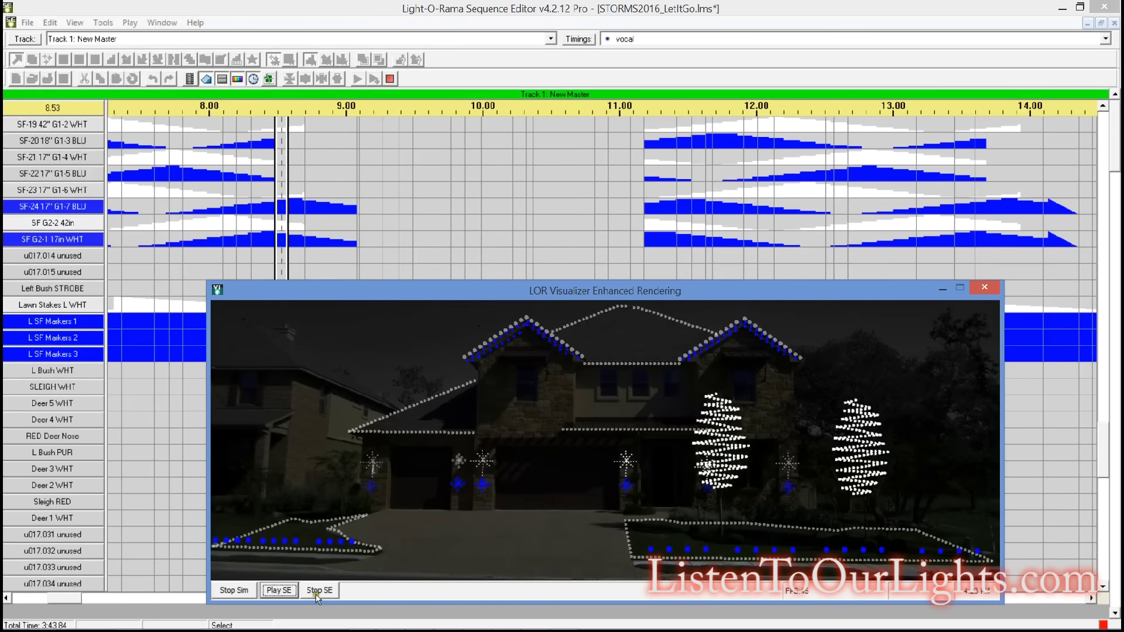
{"action": "left_click", "coordinate": [317, 591]}
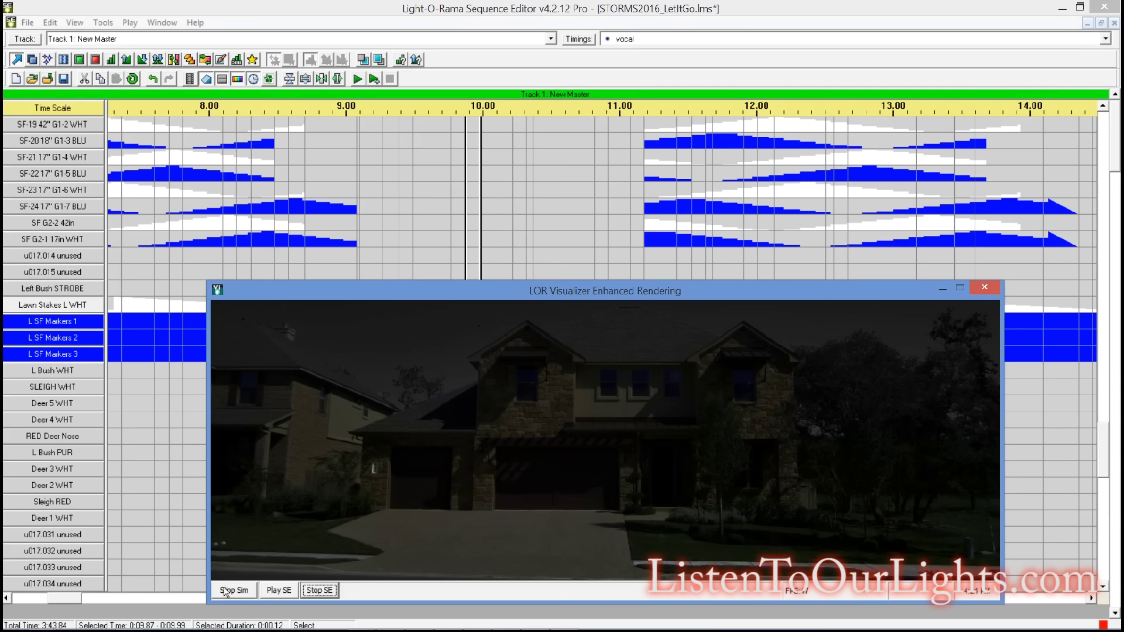
{"action": "left_click", "coordinate": [225, 591]}
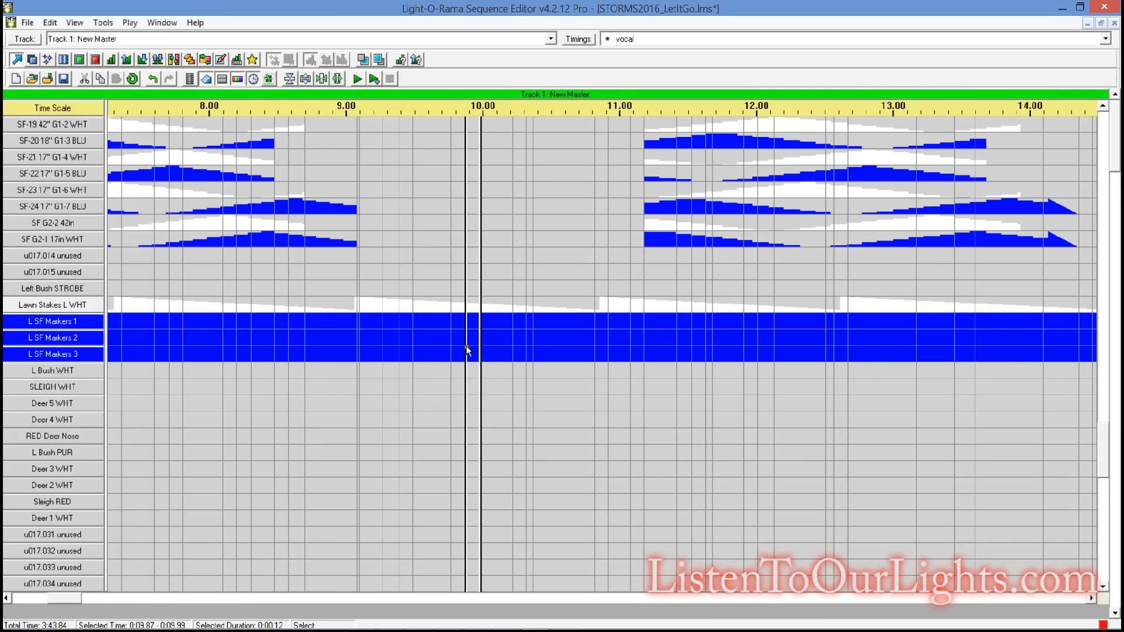
Search 'activestate perl' in Chrome, view the ActivePerl download page, then minimize Chrome
{"action": "key", "text": "super"}
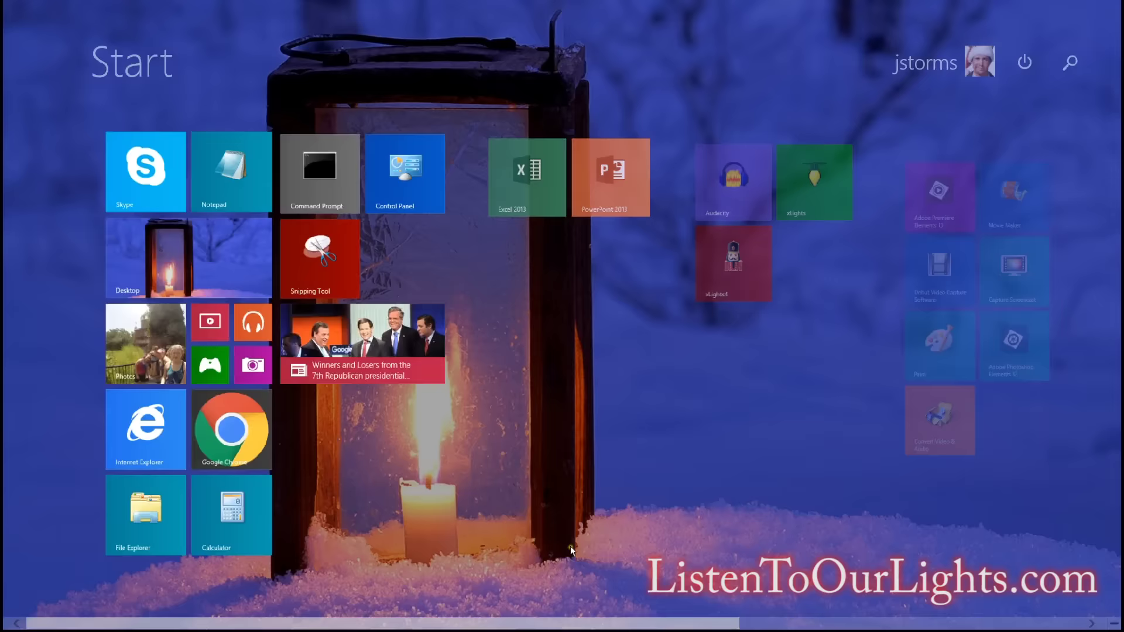
{"action": "key", "text": "super"}
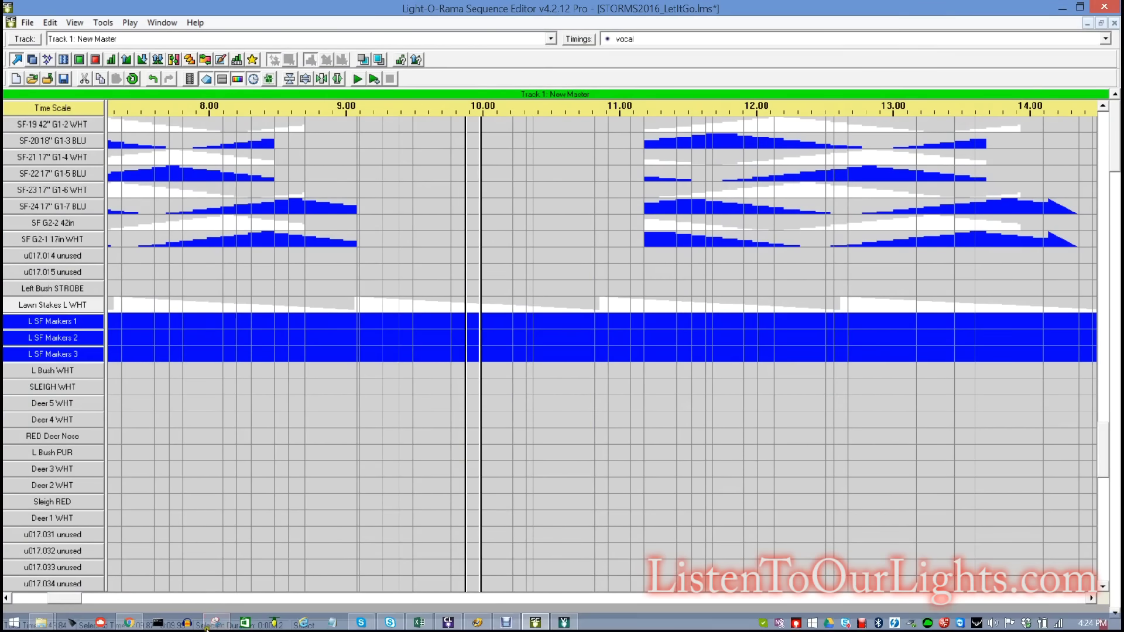
{"action": "left_click", "coordinate": [136, 624]}
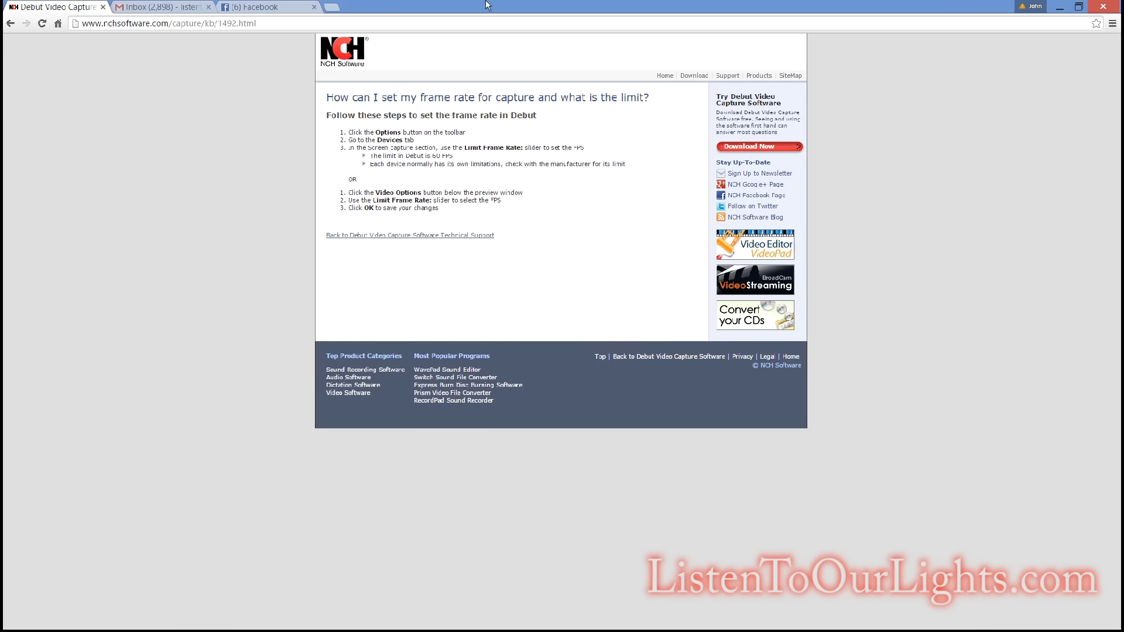
{"action": "left_click", "coordinate": [170, 23]}
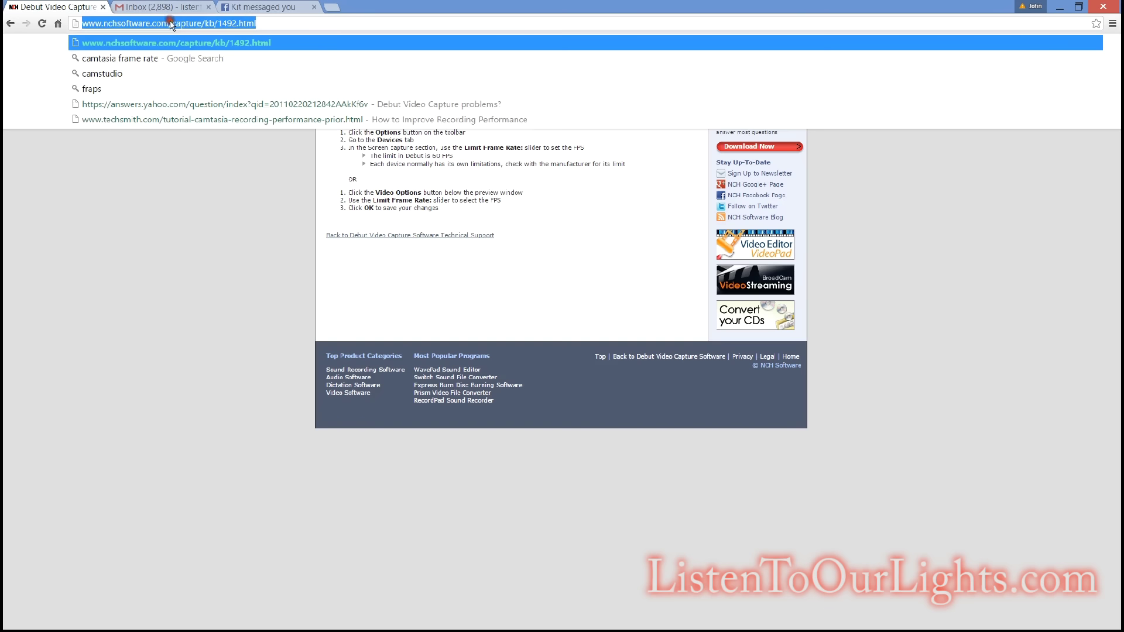
{"action": "type", "text": "google.com/?gws_rd=ssl"}
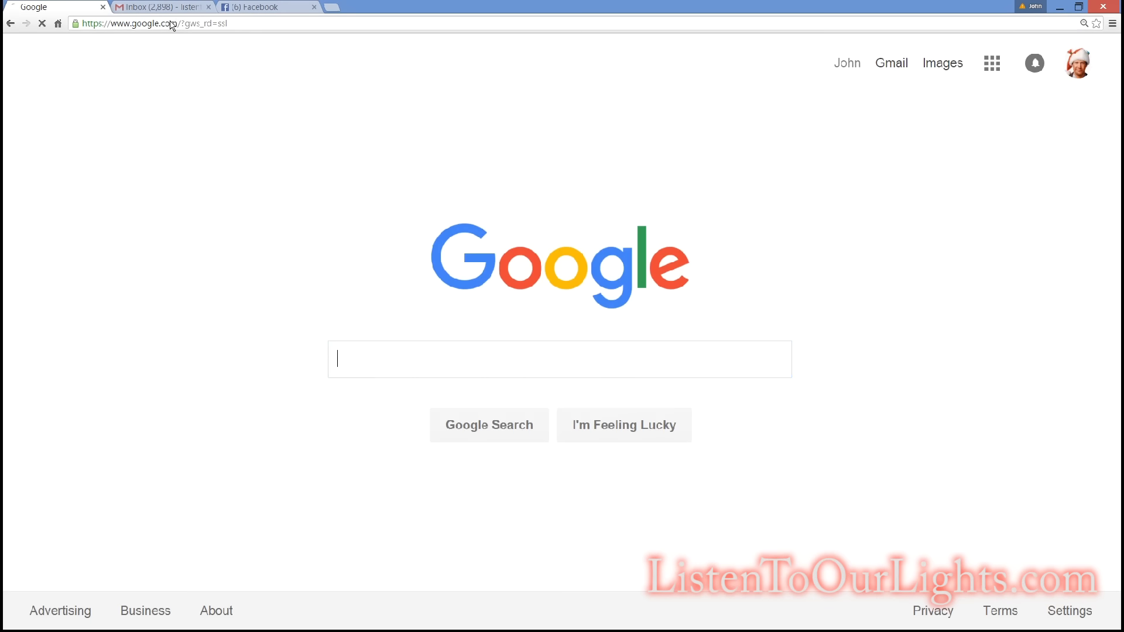
{"action": "type", "text": "act"}
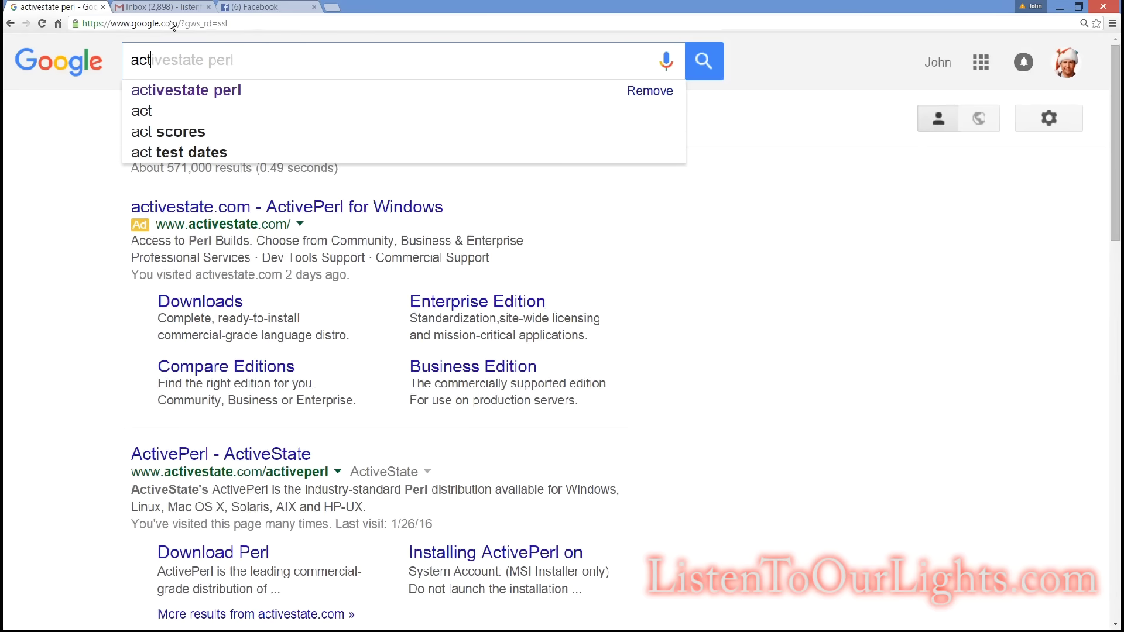
{"action": "key", "text": "Down"}
{"action": "key", "text": "Return"}
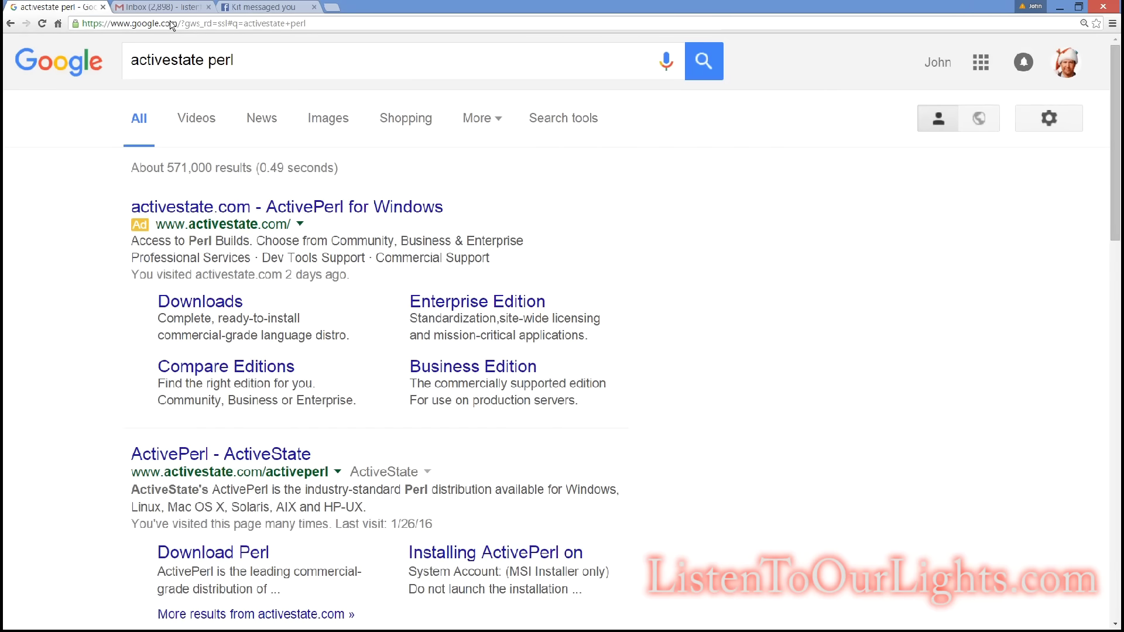
{"action": "left_click", "coordinate": [242, 451]}
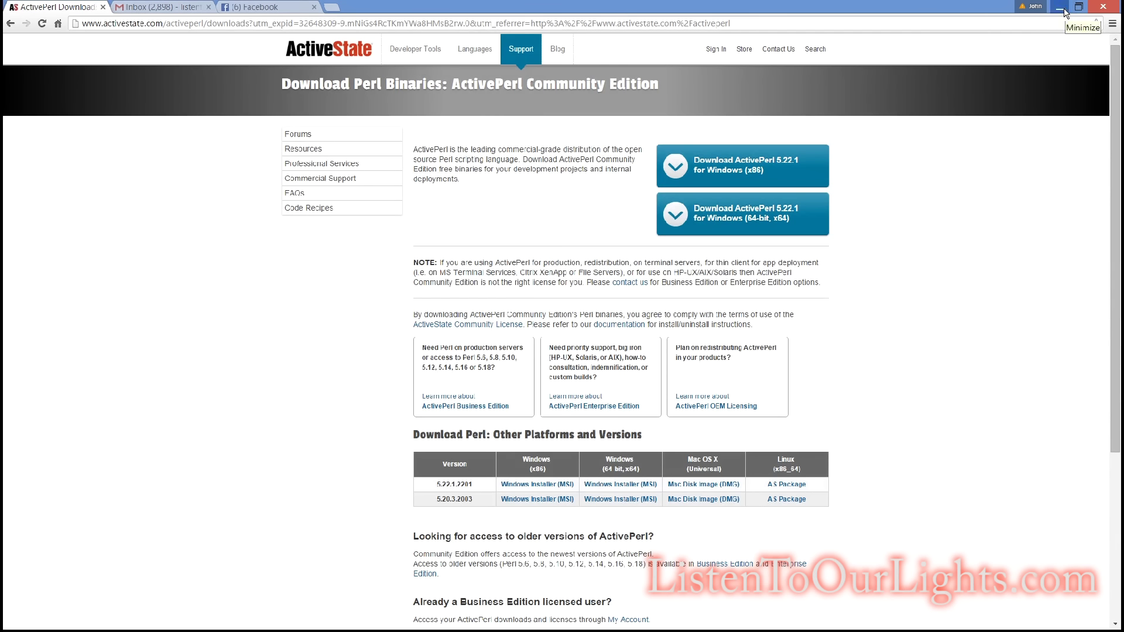
{"action": "left_click", "coordinate": [1064, 12]}
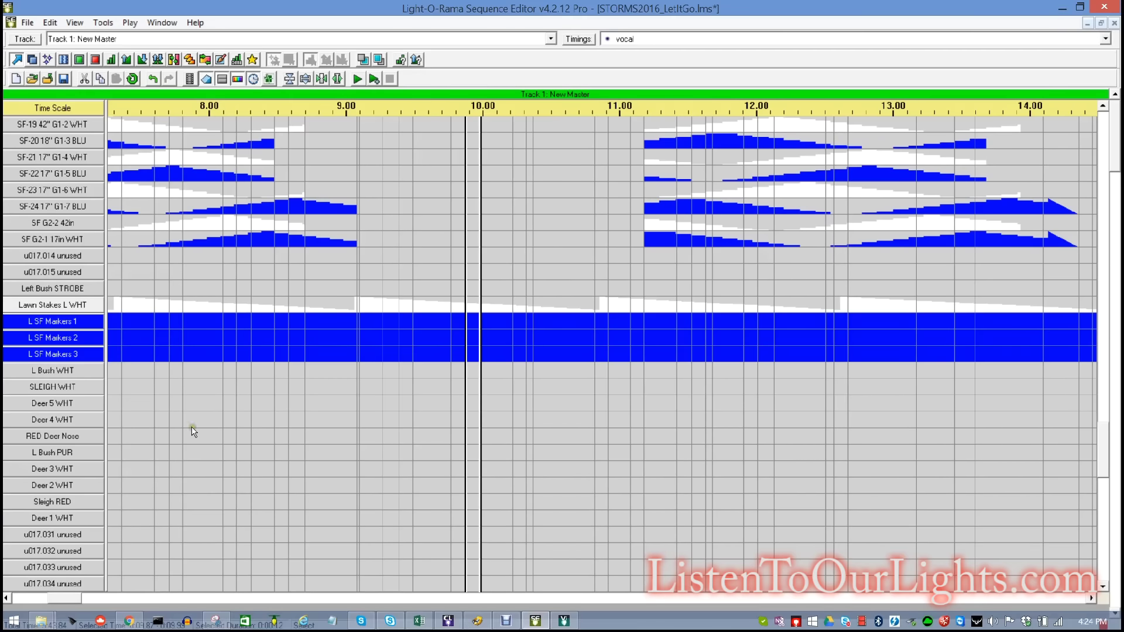
Open a Command Prompt and change to the C:\LOR_AW folder
{"action": "key", "text": "super"}
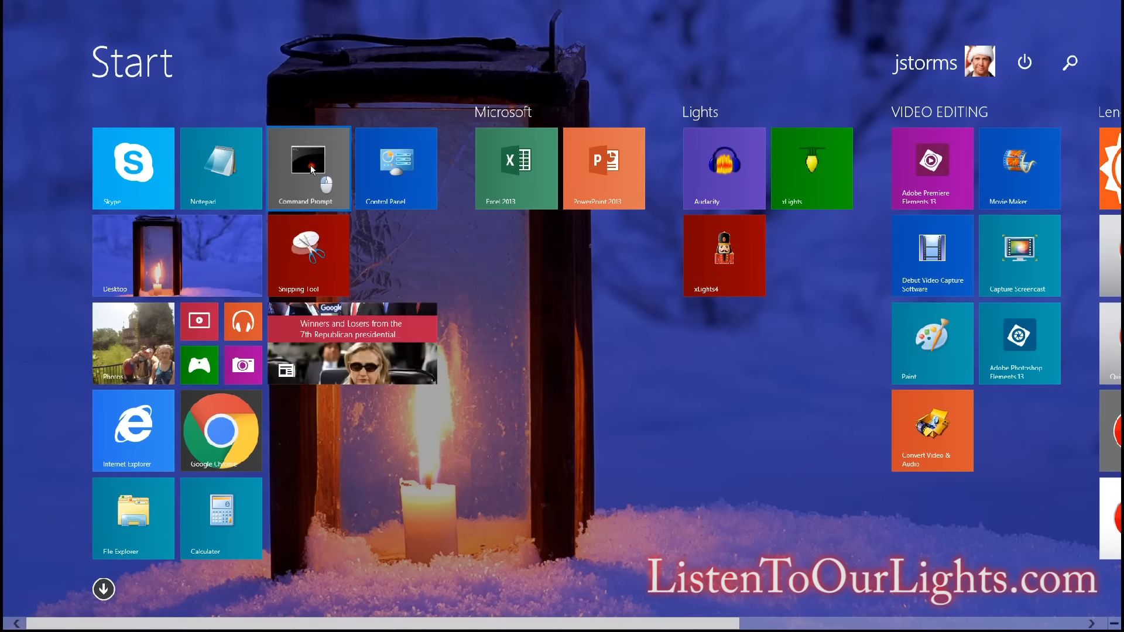
{"action": "left_click", "coordinate": [310, 164]}
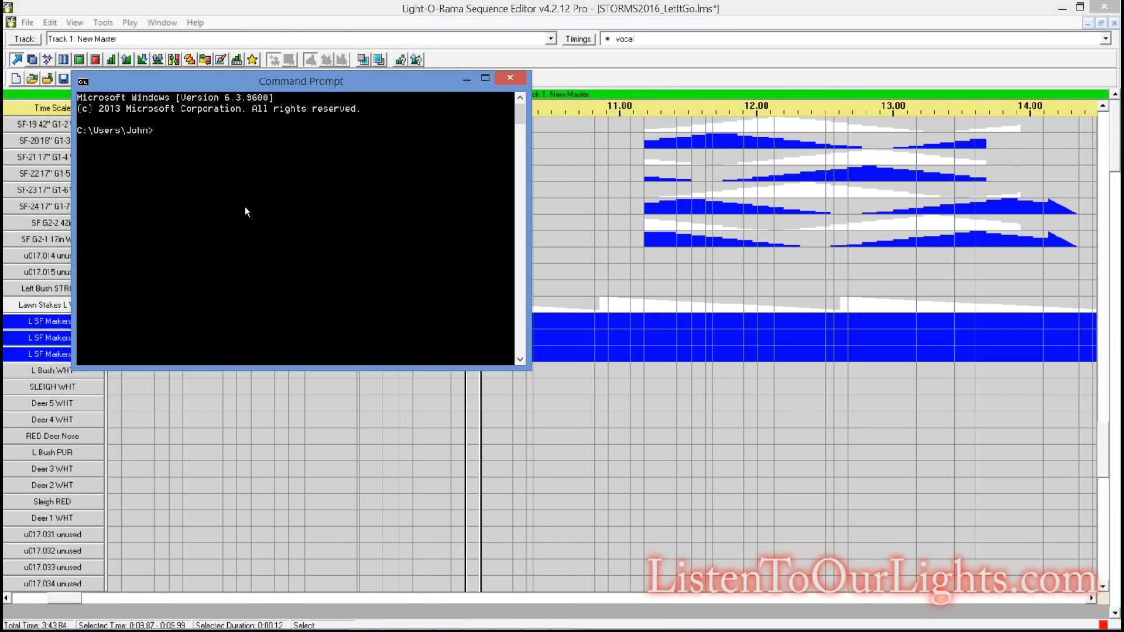
{"action": "type", "text": "cd\\"}
{"action": "key", "text": "Return"}
{"action": "type", "text": "cd LOR_AW"}
{"action": "key", "text": "Return"}
Enter the Sequences folder and run inherit2016.pl without arguments to show its usage
{"action": "type", "text": "cd Sequences"}
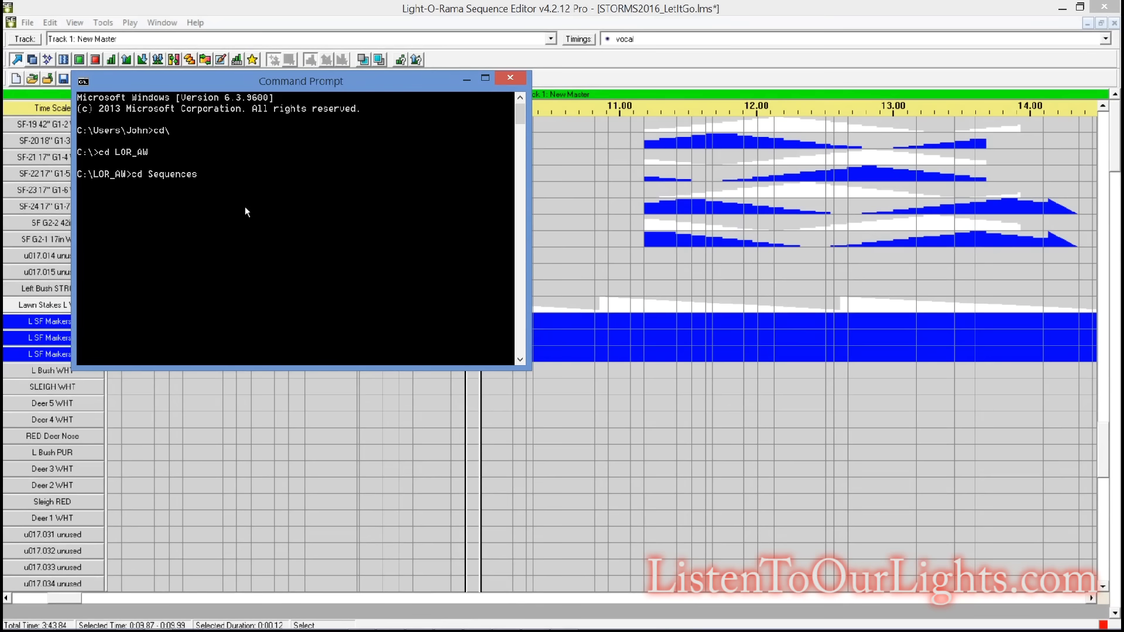
{"action": "key", "text": "Return"}
{"action": "type", "text": "inherit2016.pl"}
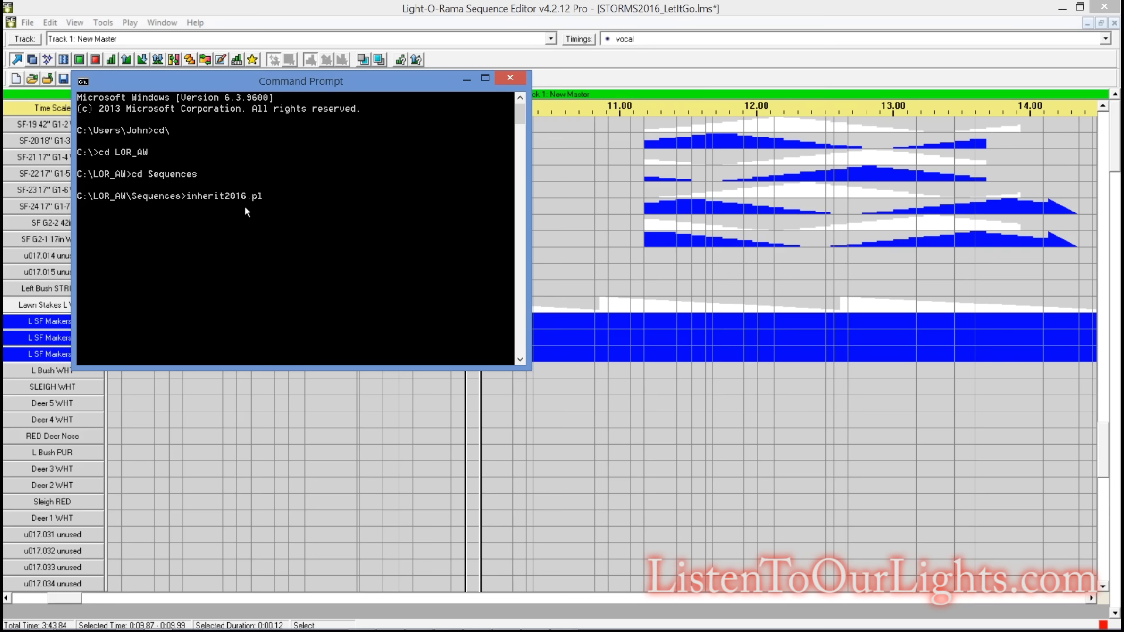
{"action": "key", "text": "Return"}
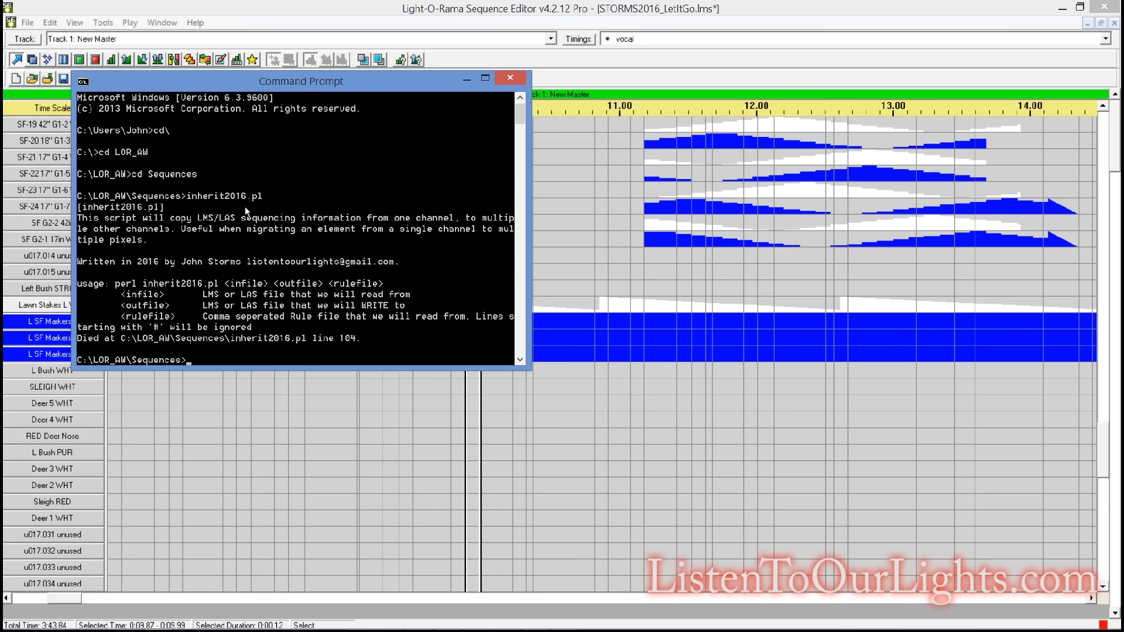
Save As over test.lms in C:\LOR_AW\Sequences, confirming the file replacement
{"action": "left_click", "coordinate": [463, 7]}
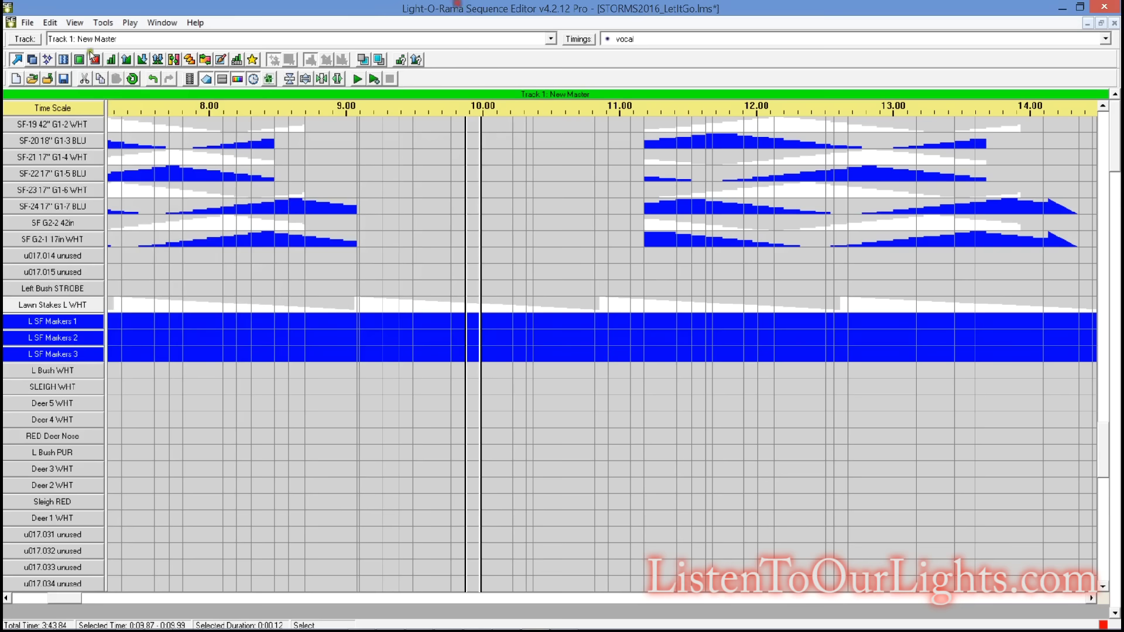
{"action": "left_click", "coordinate": [28, 22]}
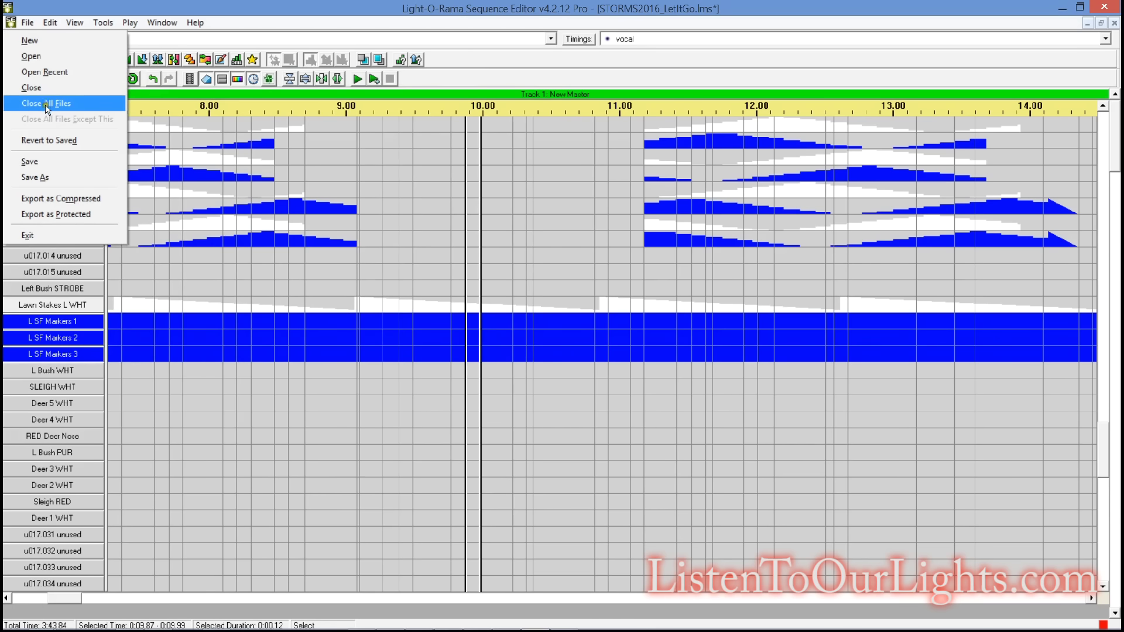
{"action": "left_click", "coordinate": [50, 175]}
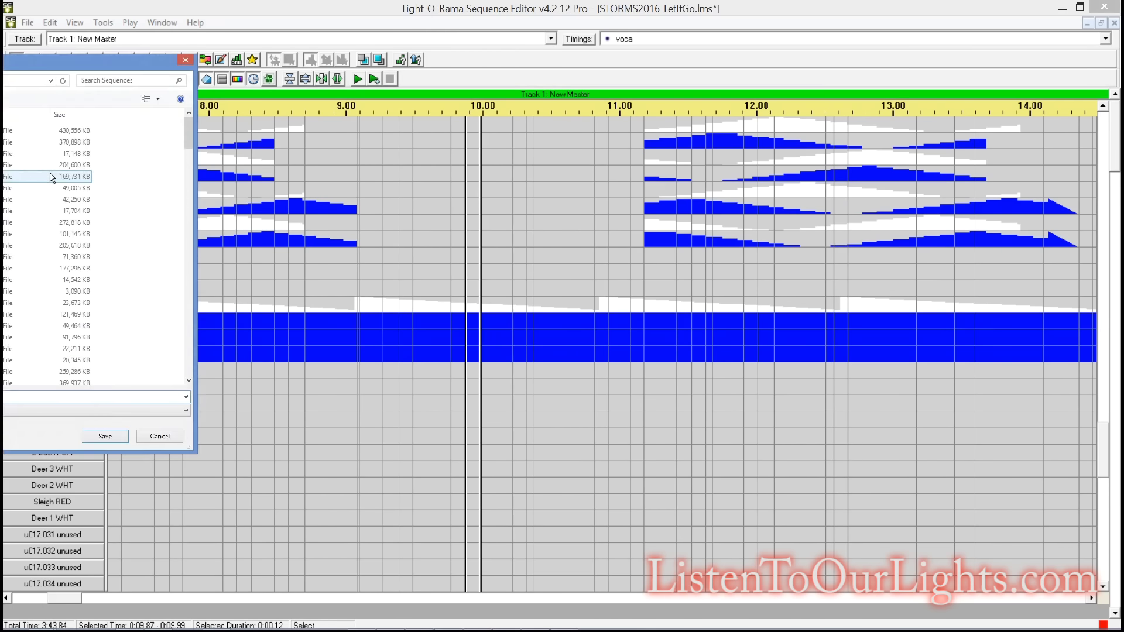
{"action": "key", "text": "Escape"}
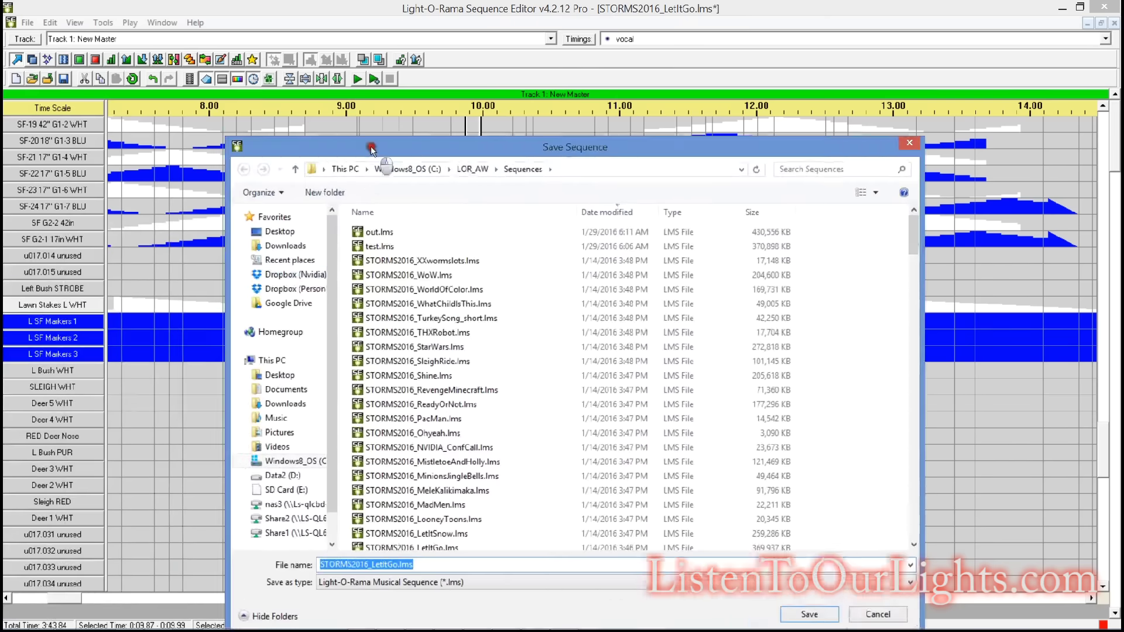
{"action": "left_click", "coordinate": [382, 237]}
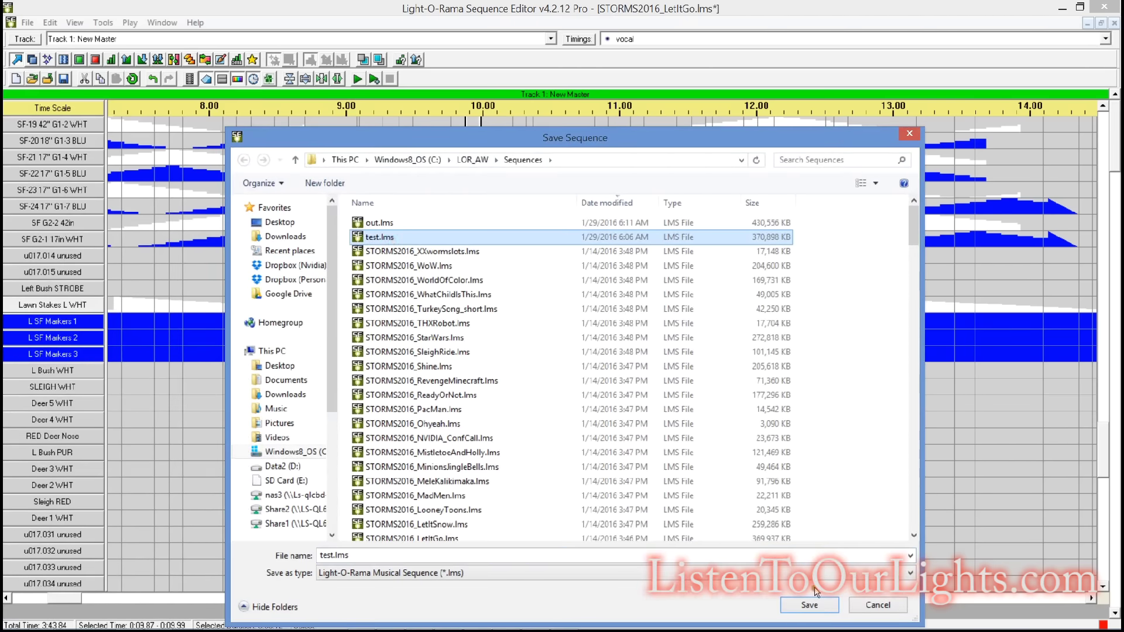
{"action": "left_click", "coordinate": [810, 605]}
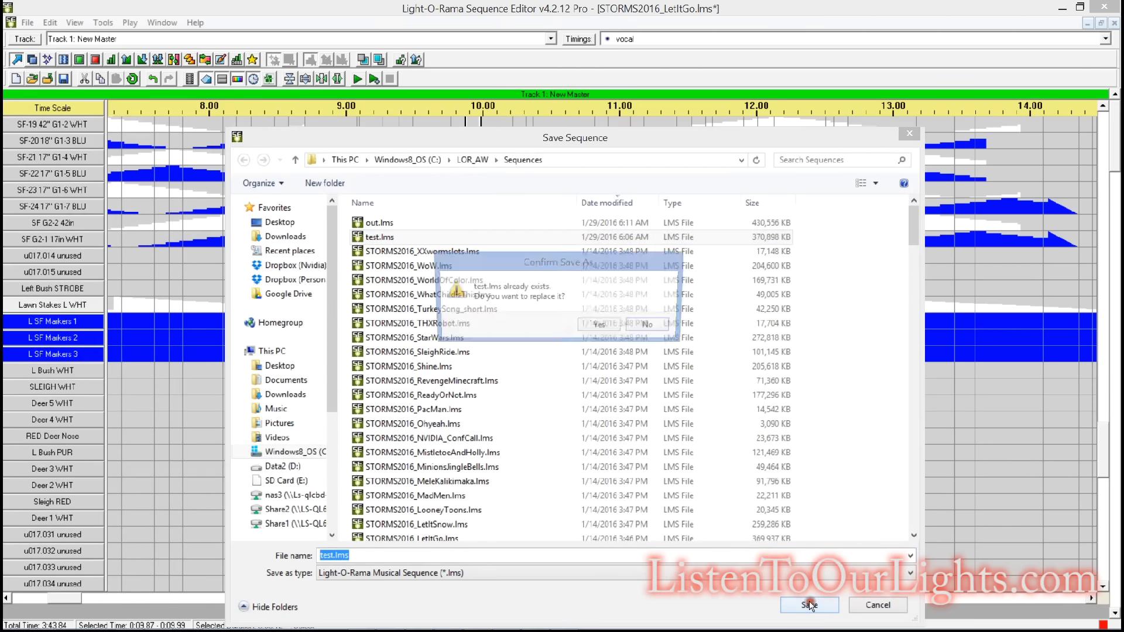
{"action": "left_click", "coordinate": [602, 326]}
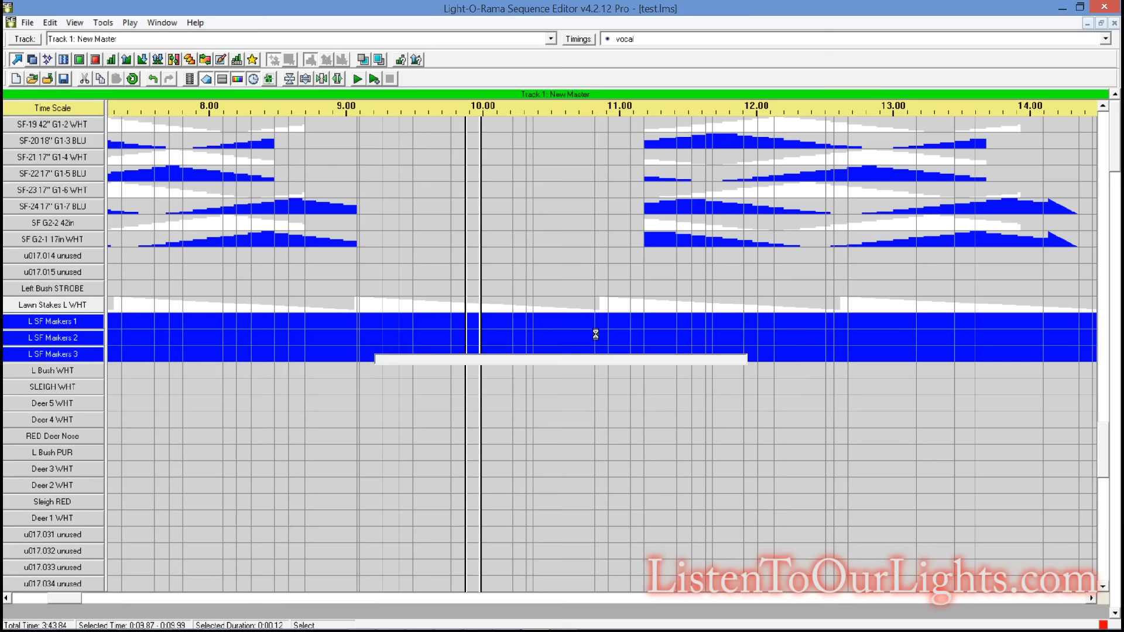
{"action": "key", "text": "alt+Tab"}
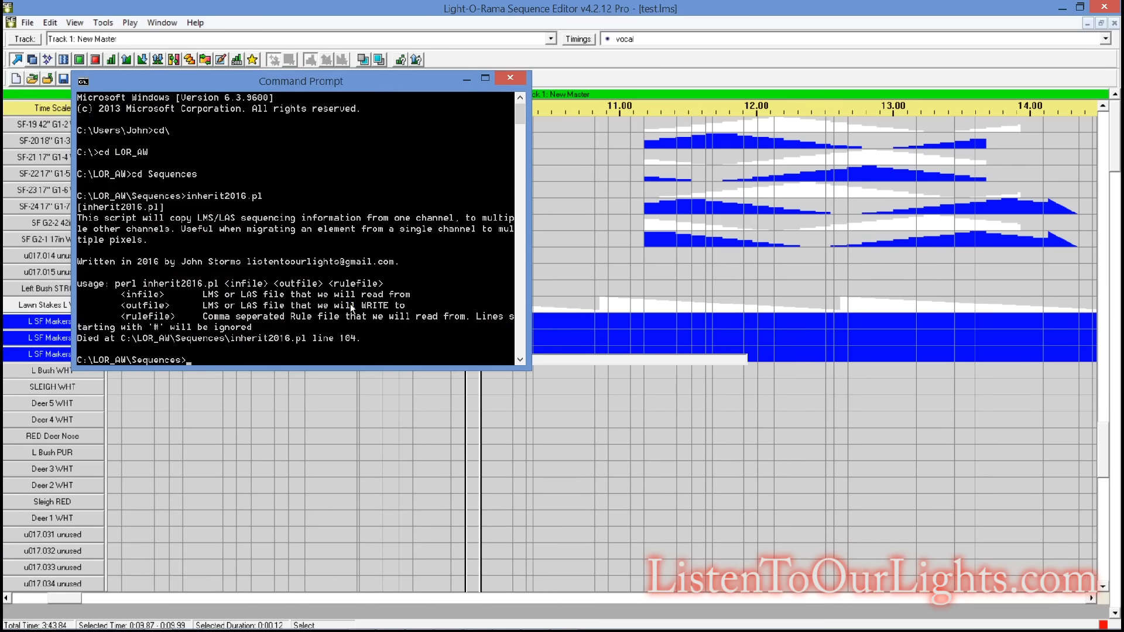
Enter the command line 'inherit.pl test.lms out.lms' at the Sequences prompt without running it
{"action": "type", "text": "inherit.pl test"}
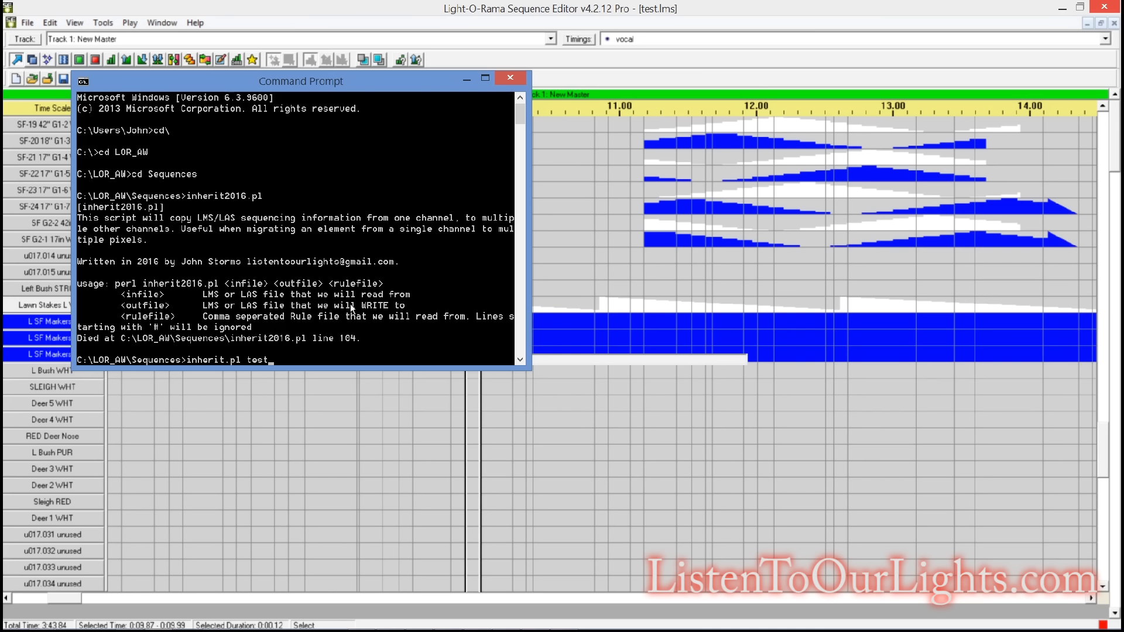
{"action": "type", "text": ".lms"}
{"action": "type", "text": " out"}
{"action": "type", "text": ".1"}
{"action": "type", "text": "ms"}
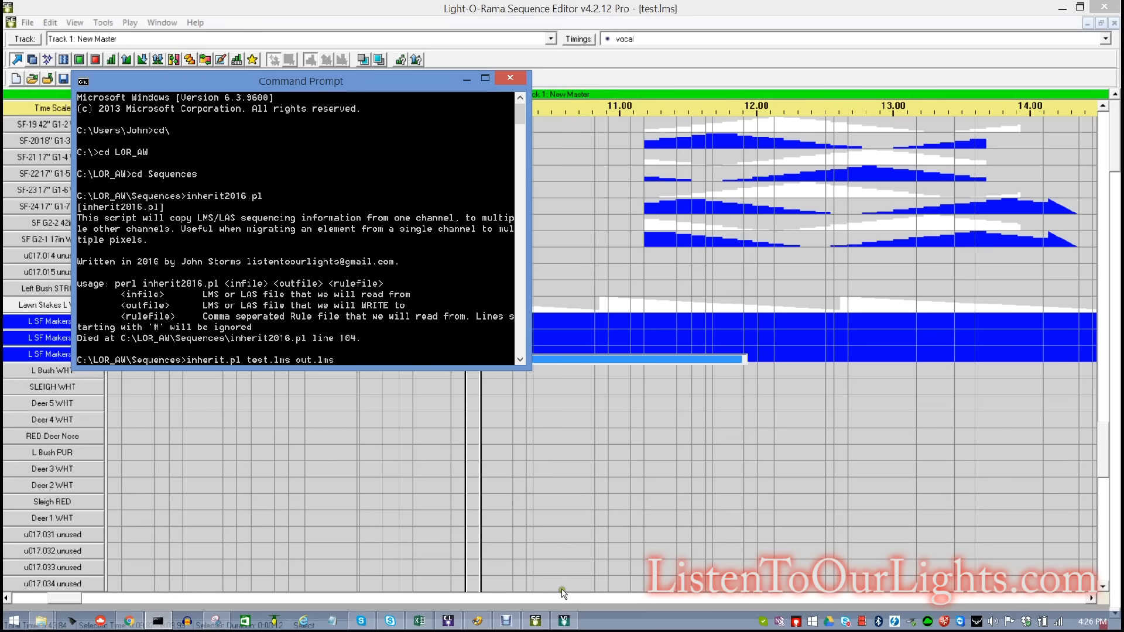
{"action": "mouse_move", "coordinate": [528, 630]}
{"action": "left_click", "coordinate": [415, 621]}
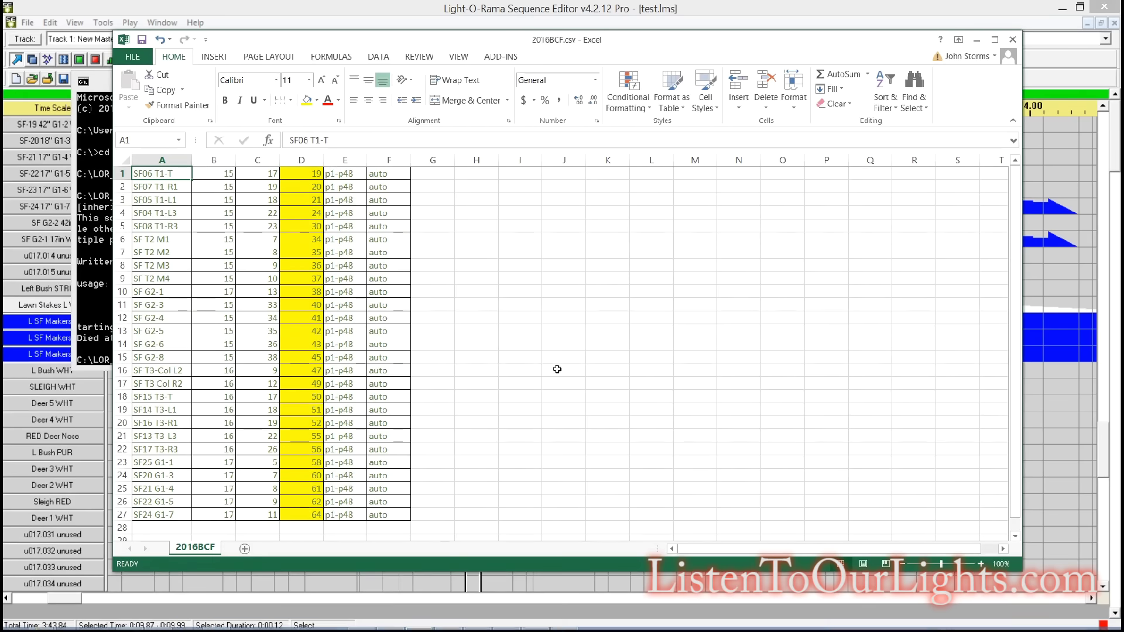
Return to cell A1 of 2016BCF.csv and step through the channel names in column A
{"action": "left_click", "coordinate": [432, 186]}
{"action": "key", "text": "Up"}
{"action": "key", "text": "Left"}
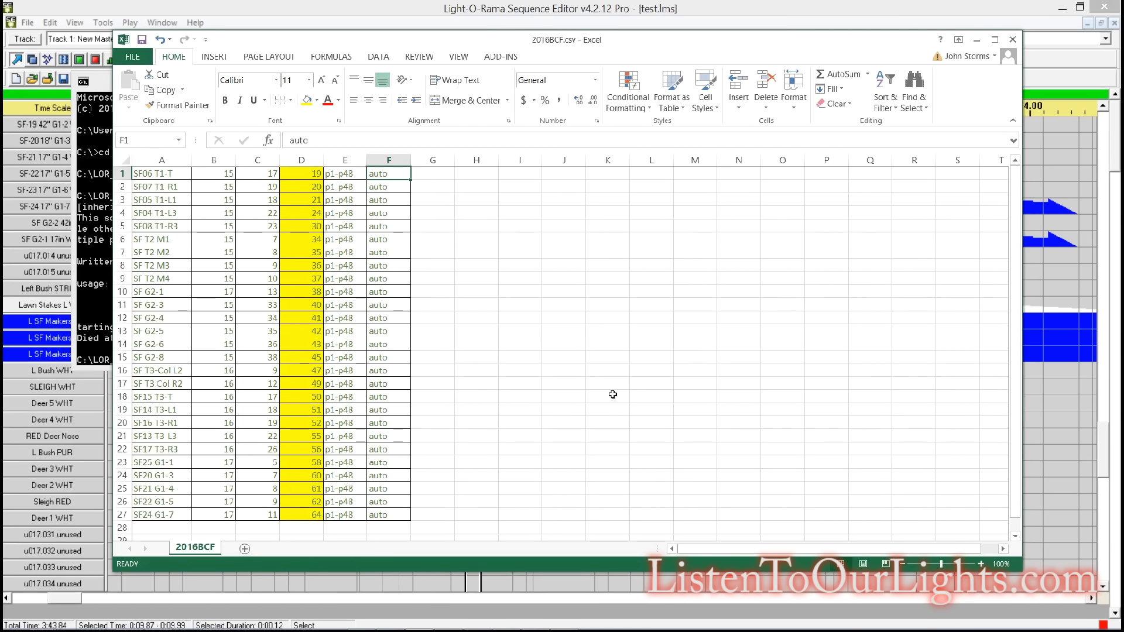
{"action": "key", "text": "Home"}
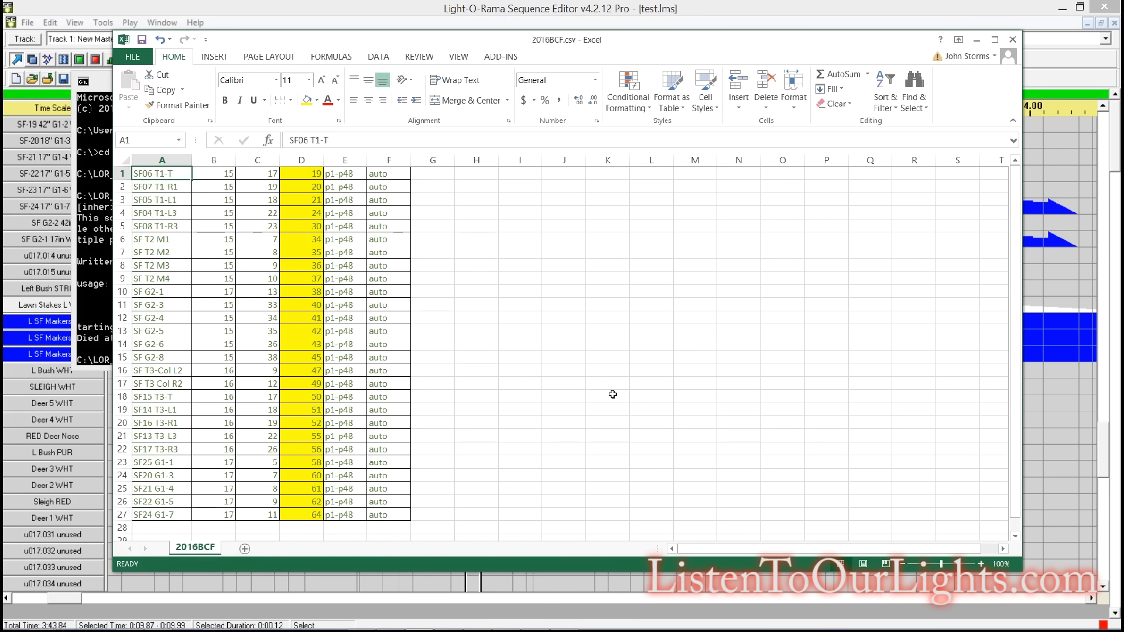
{"action": "key", "text": "Down"}
{"action": "key", "text": "Down"}
{"action": "key", "text": "Down"}
{"action": "key", "text": "Down"}
{"action": "key", "text": "Down"}
{"action": "key", "text": "Down"}
{"action": "key", "text": "Down"}
{"action": "key", "text": "Down"}
{"action": "key", "text": "Down"}
{"action": "key", "text": "Down"}
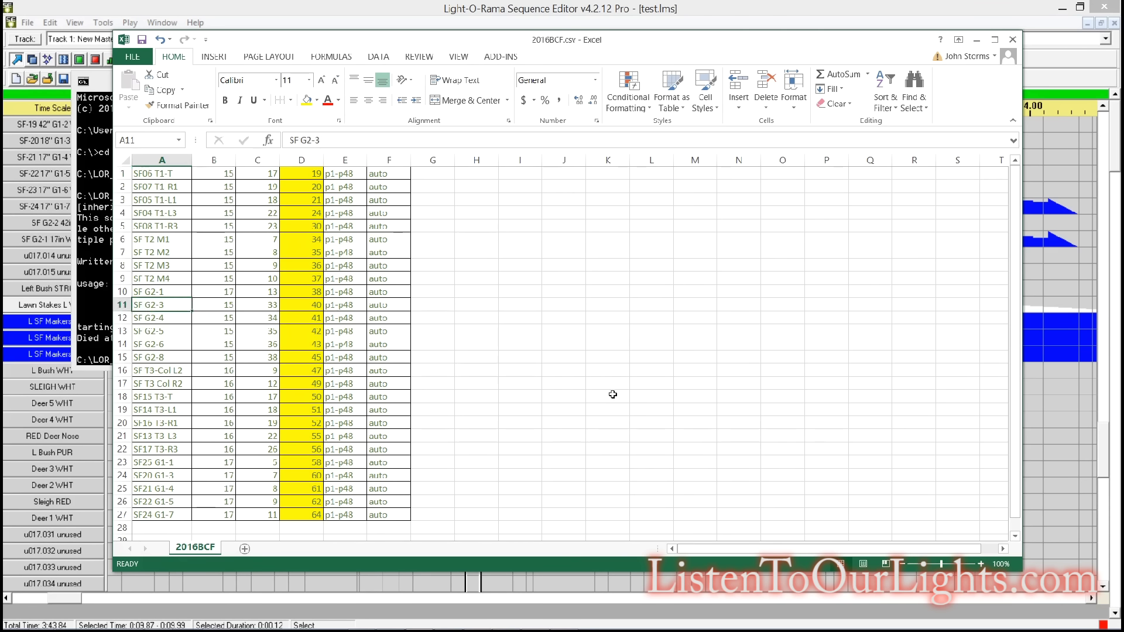
{"action": "key", "text": "Up"}
{"action": "key", "text": "Up"}
{"action": "key", "text": "Up"}
{"action": "key", "text": "Up"}
{"action": "key", "text": "Up"}
{"action": "key", "text": "Up"}
{"action": "key", "text": "Up"}
{"action": "key", "text": "Up"}
{"action": "key", "text": "Up"}
{"action": "key", "text": "Up"}
{"action": "key", "text": "Down"}
{"action": "key", "text": "Down"}
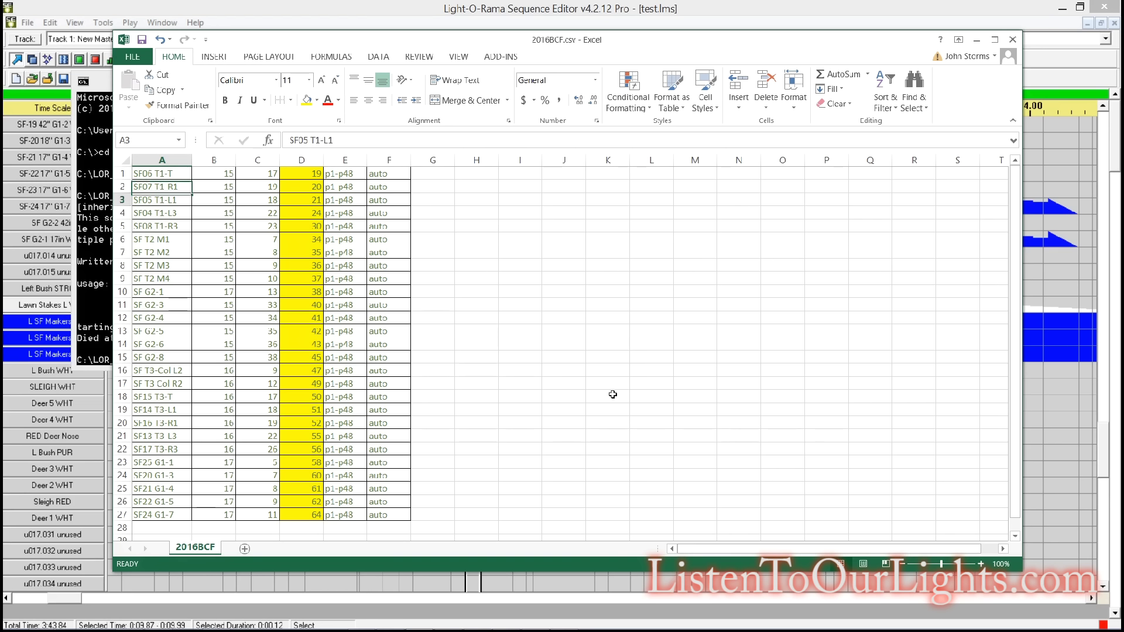
{"action": "key", "text": "Up"}
{"action": "key", "text": "Up"}
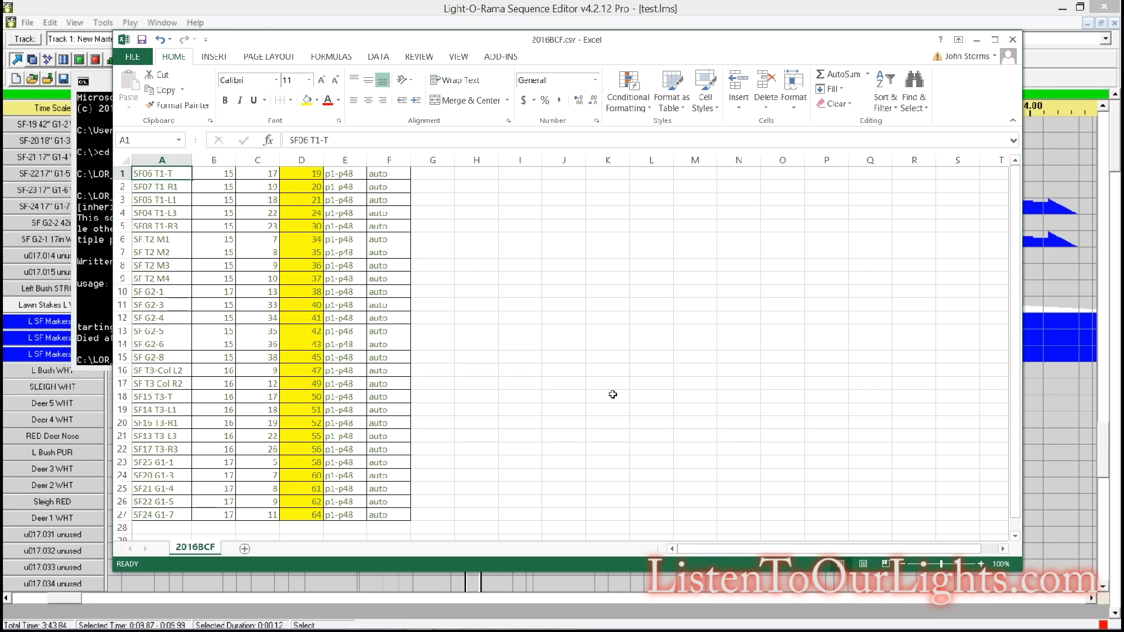
Step across row 1 for SF06 T1-T: values 17 and 19, range p1-p48, and auto
{"action": "key", "text": "Right"}
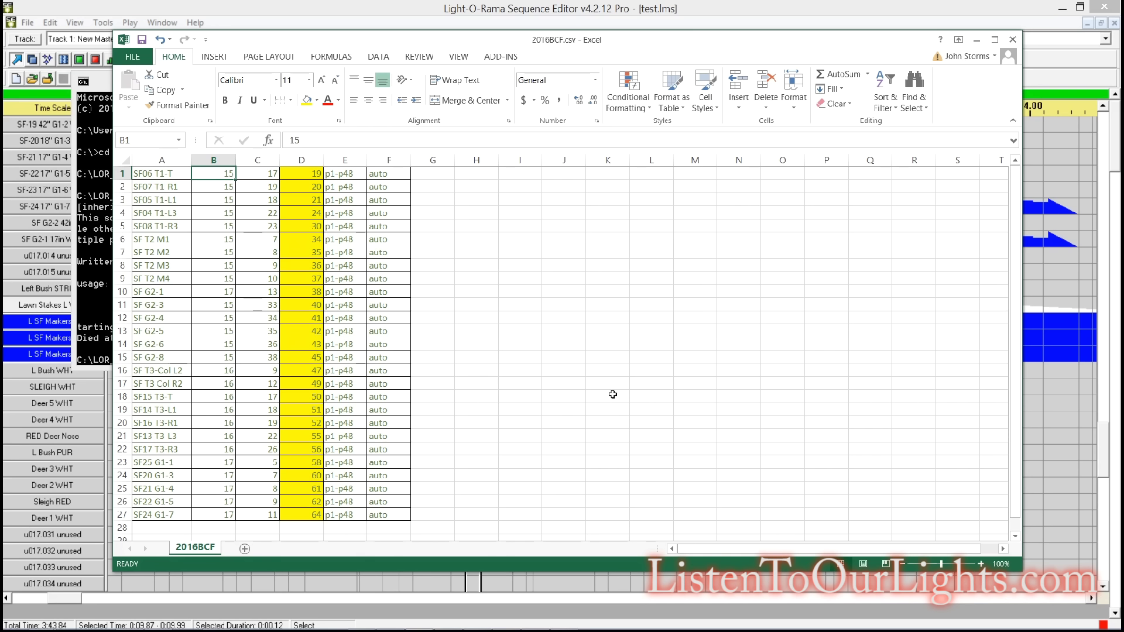
{"action": "key", "text": "Right"}
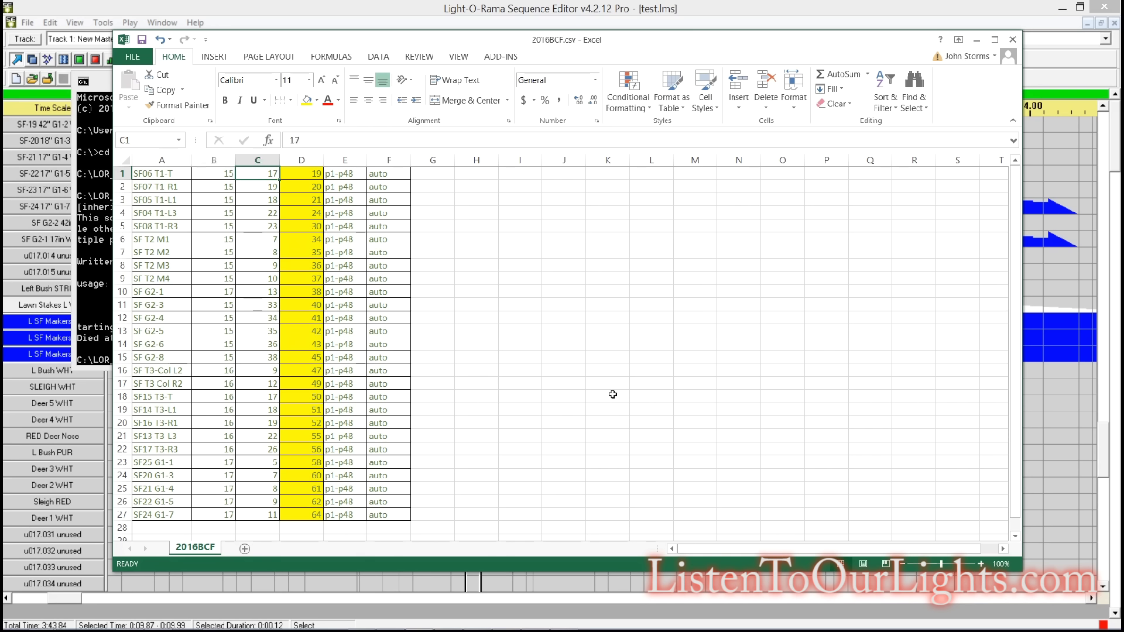
{"action": "key", "text": "Left"}
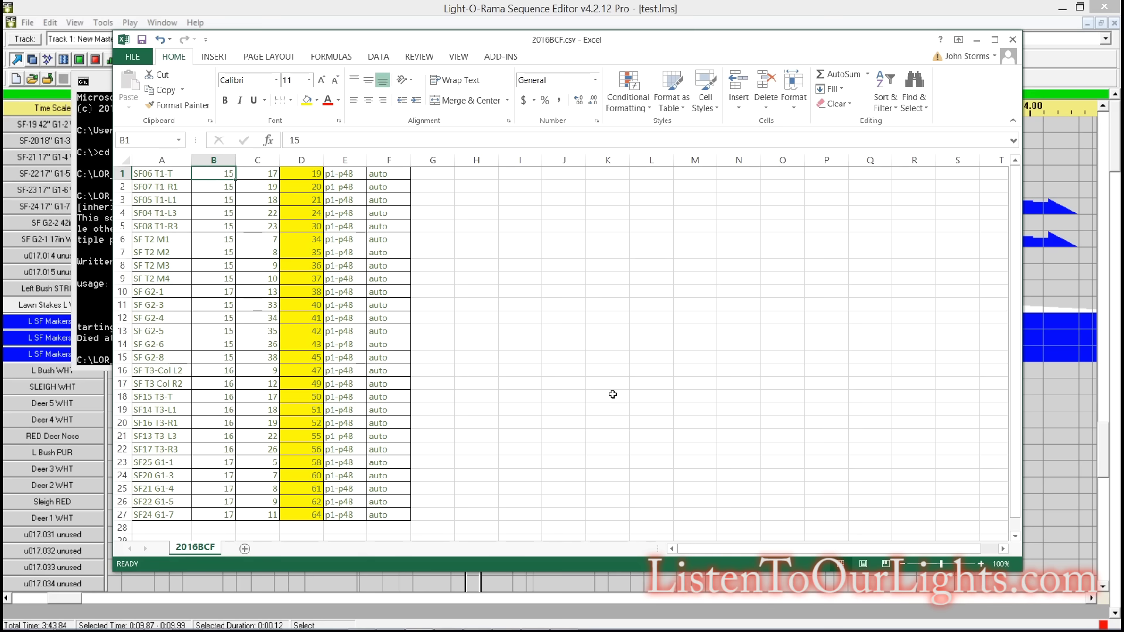
{"action": "key", "text": "Right"}
{"action": "key", "text": "Left"}
{"action": "key", "text": "Right"}
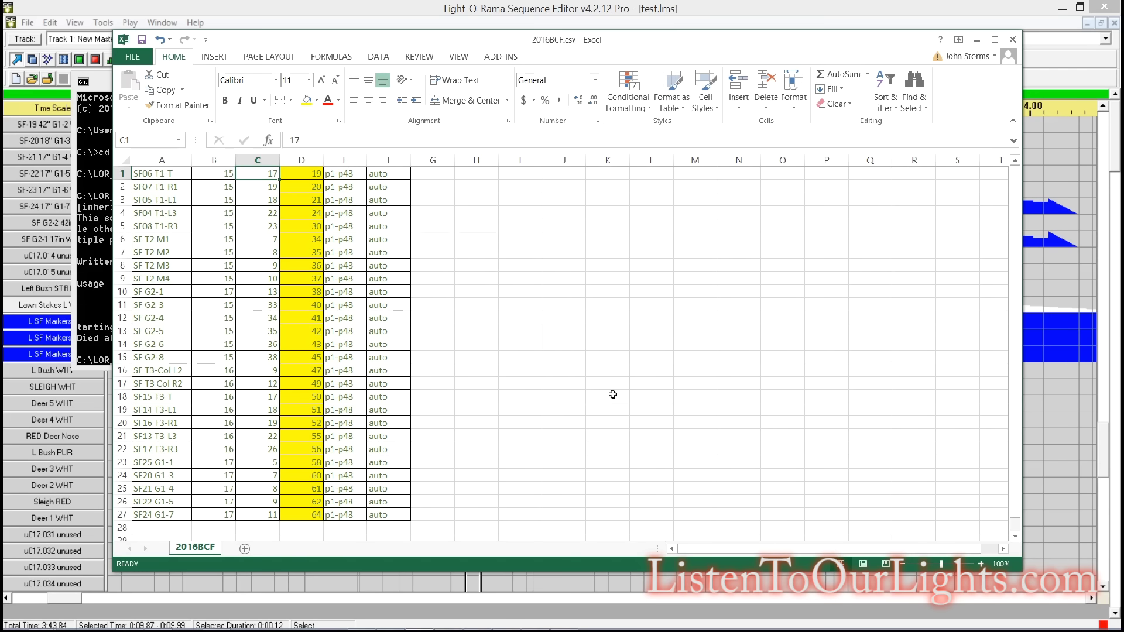
{"action": "key", "text": "Left"}
{"action": "key", "text": "Right"}
{"action": "key", "text": "Right"}
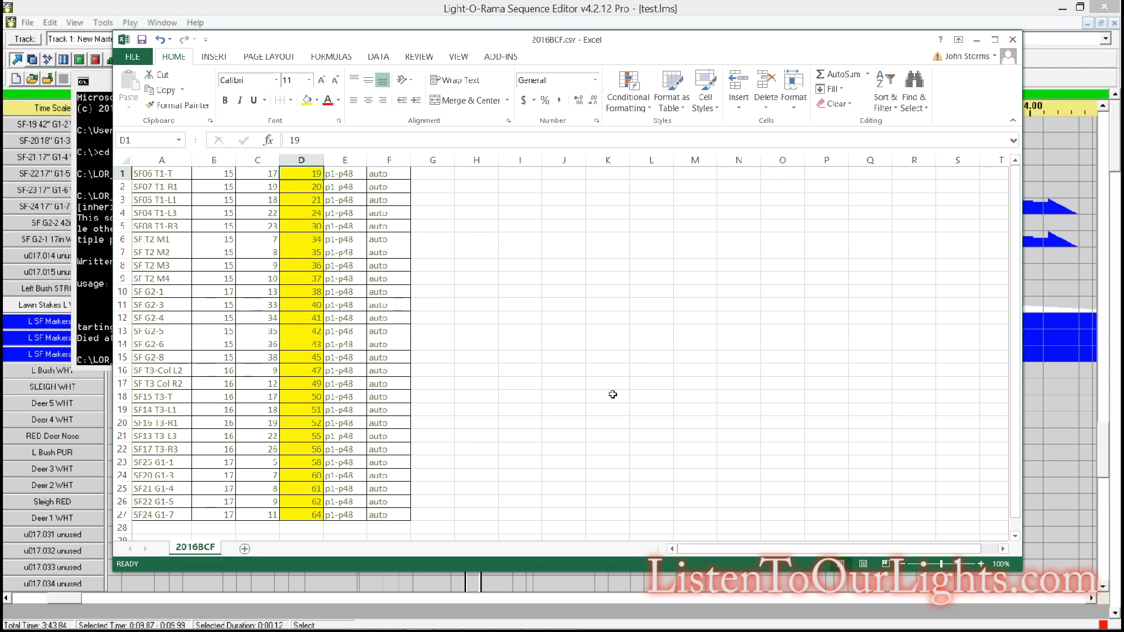
{"action": "key", "text": "Right"}
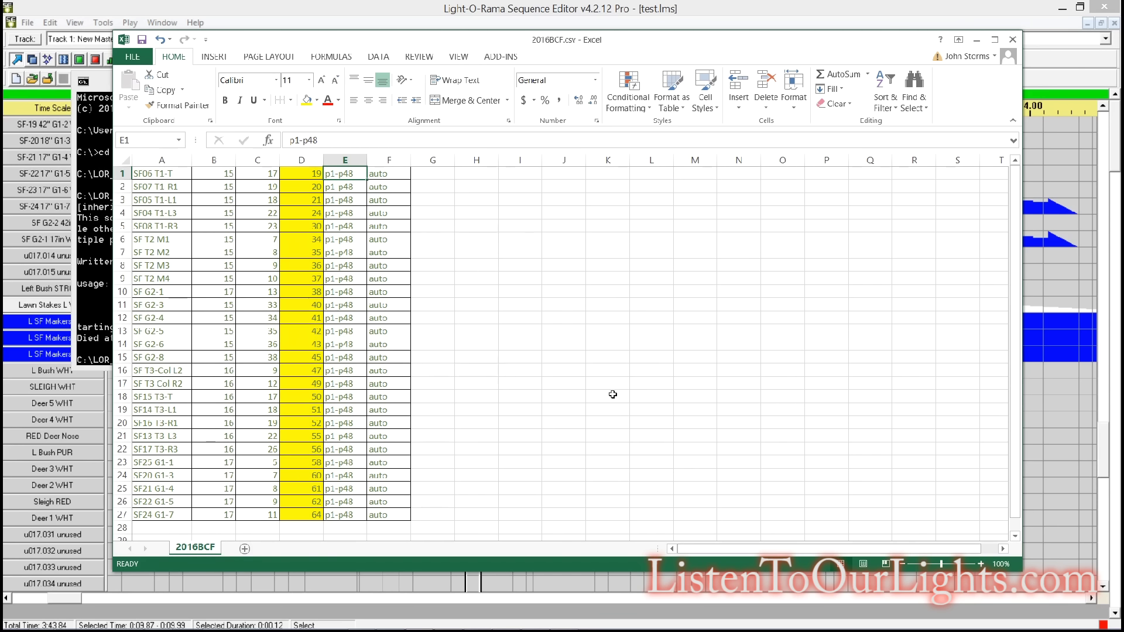
{"action": "key", "text": "Right"}
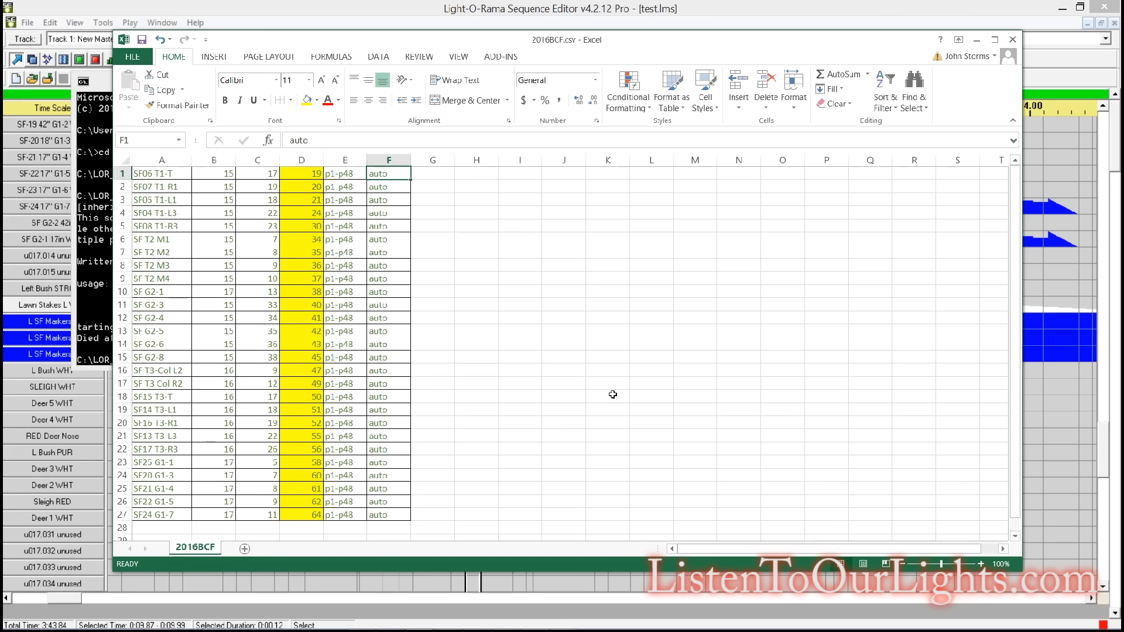
{"action": "type", "text": "B"}
{"action": "key", "text": "ctrl+Return"}
{"action": "key", "text": "Delete"}
{"action": "type", "text": "RGB"}
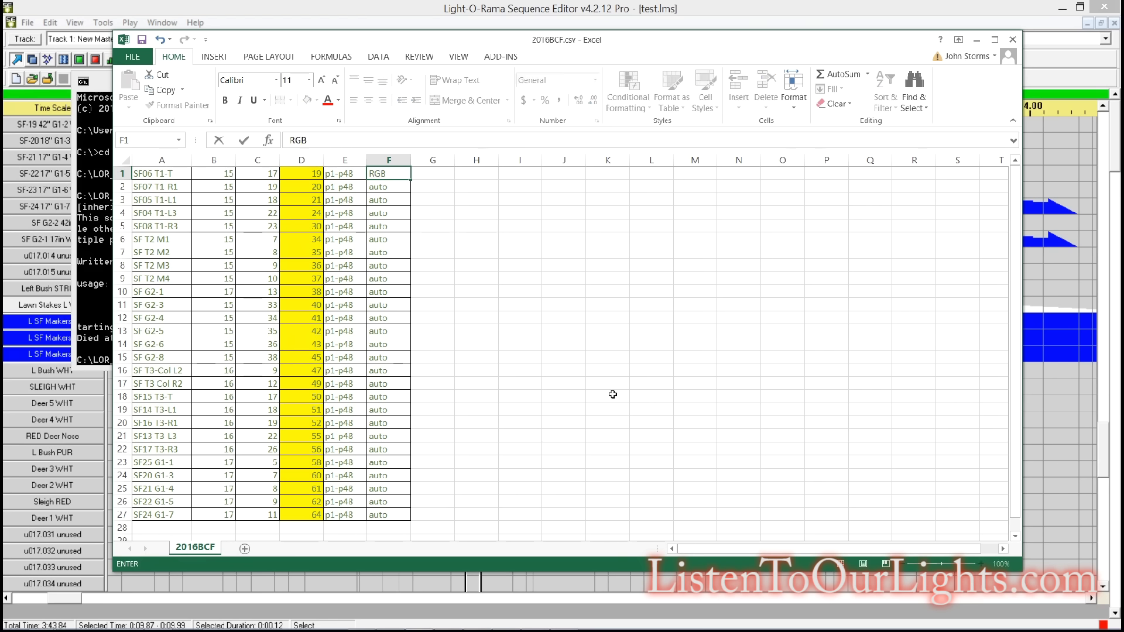
{"action": "key", "text": "Return"}
{"action": "type", "text": "auto"}
{"action": "key", "text": "Return"}
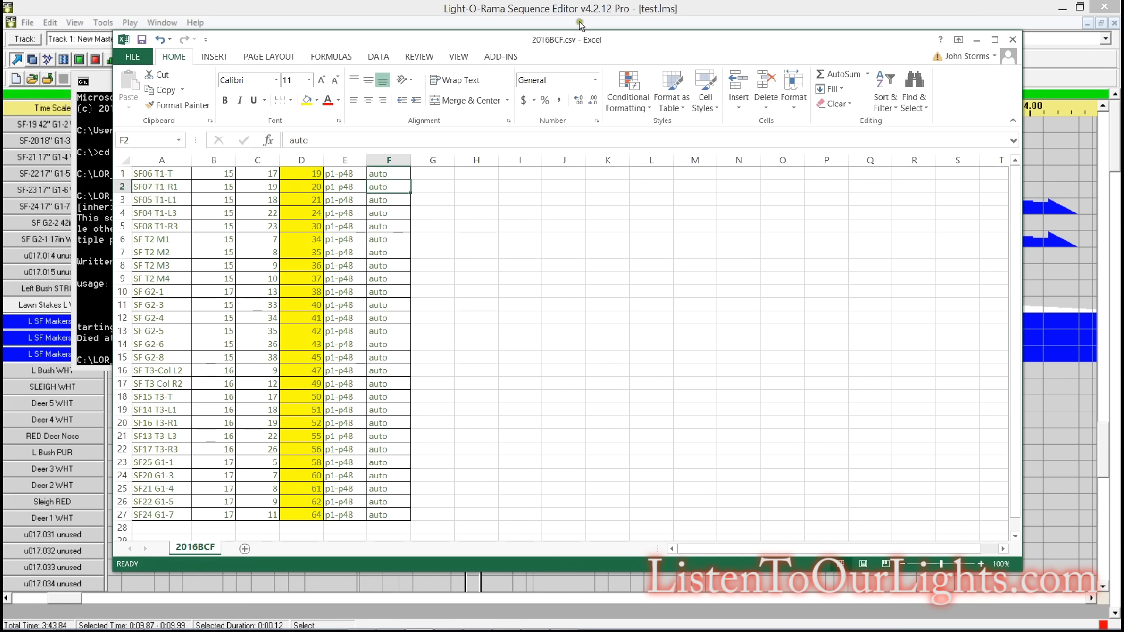
{"action": "left_click", "coordinate": [578, 8]}
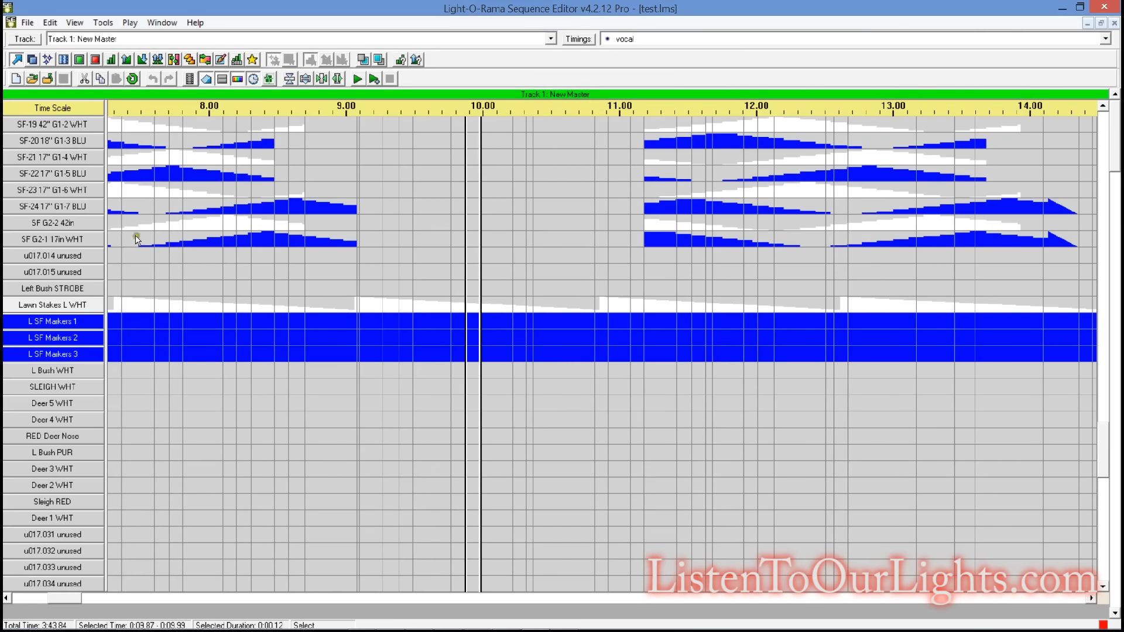
{"action": "scroll", "coordinate": [173, 241], "scroll_direction": "up", "scroll_amount": 1}
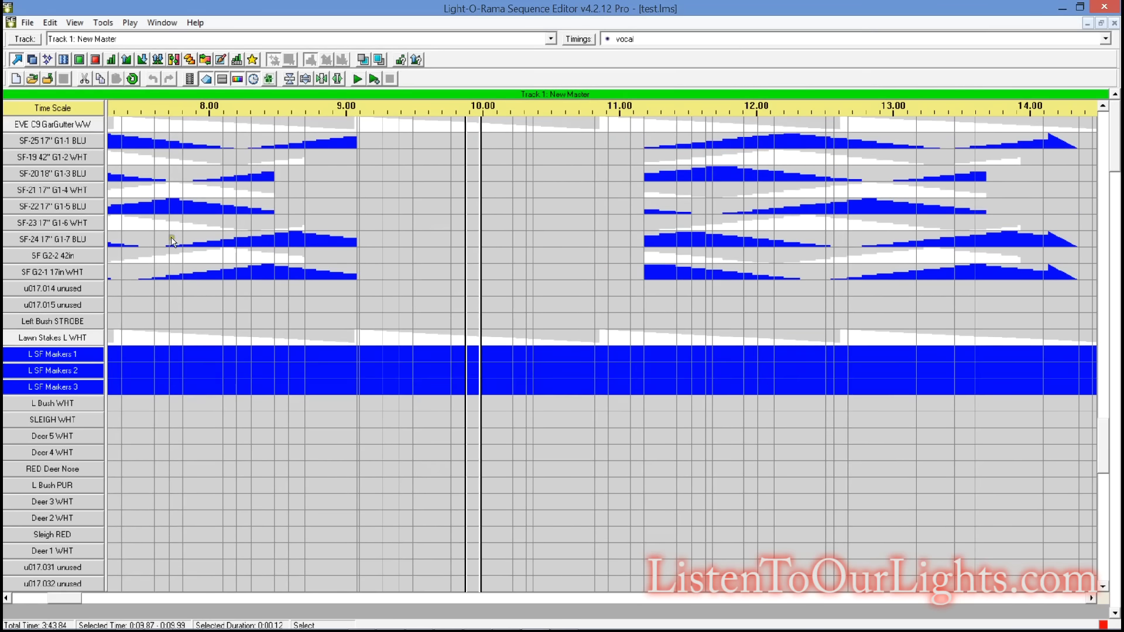
{"action": "double_click", "coordinate": [61, 209]}
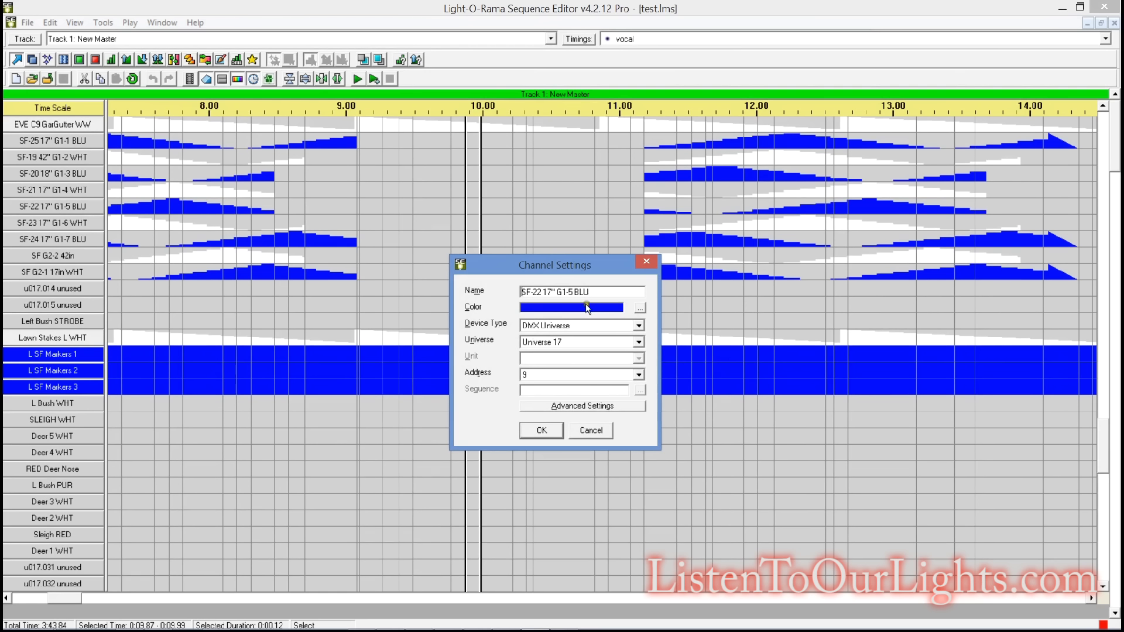
{"action": "left_click", "coordinate": [646, 263]}
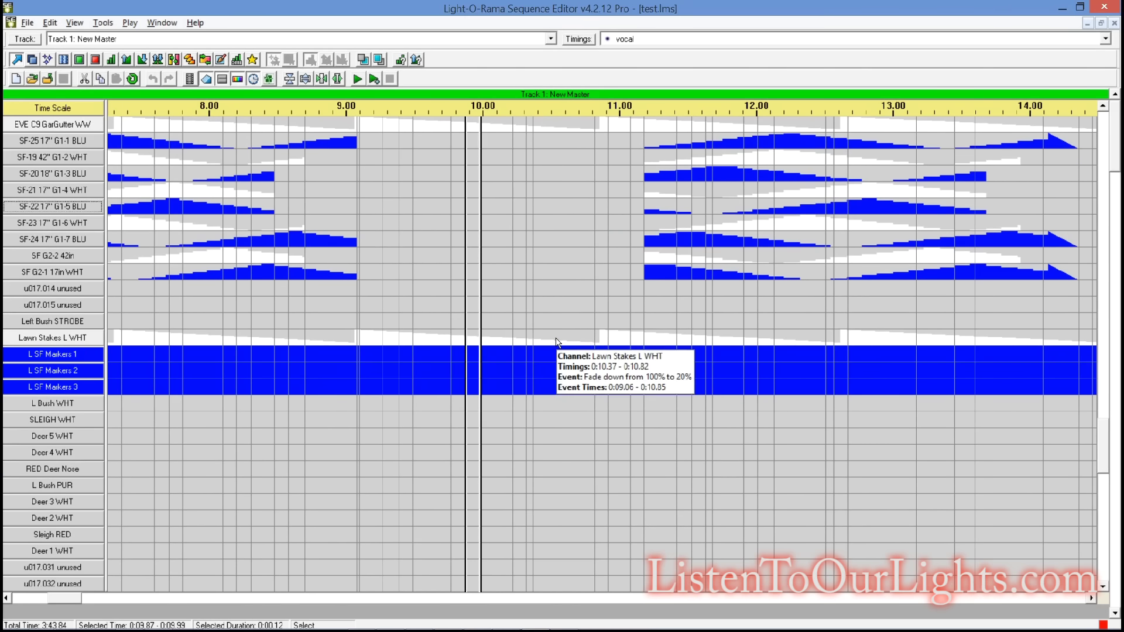
{"action": "key", "text": "alt+Tab"}
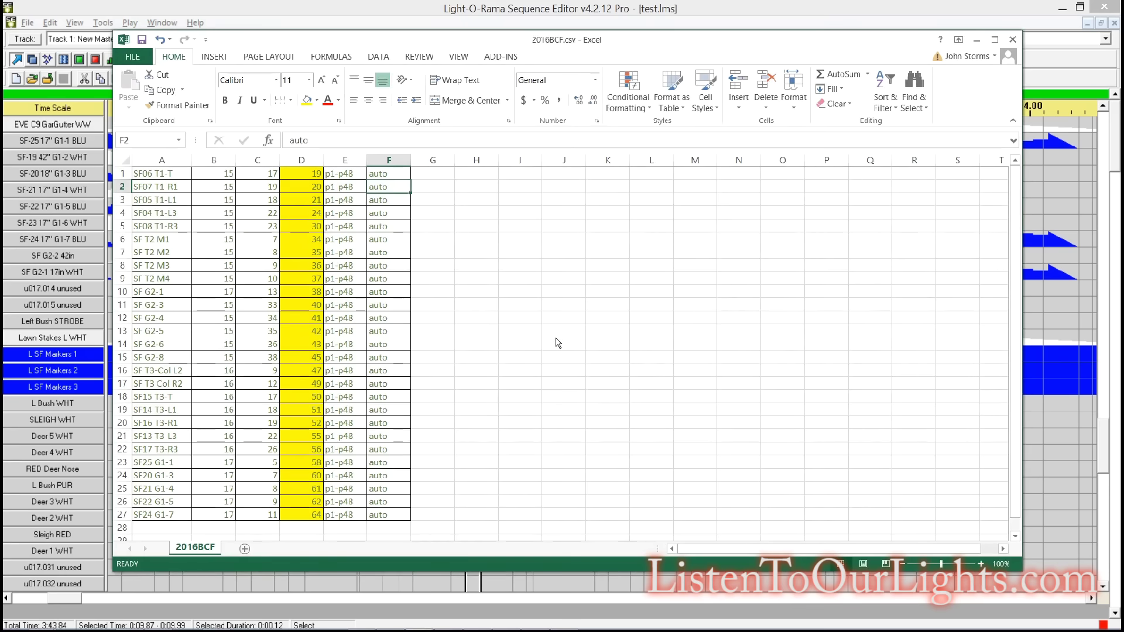
Save As 2016BCF.csv in the Sequences folder, keeping CSV (Comma delimited) format
{"action": "left_click", "coordinate": [132, 56]}
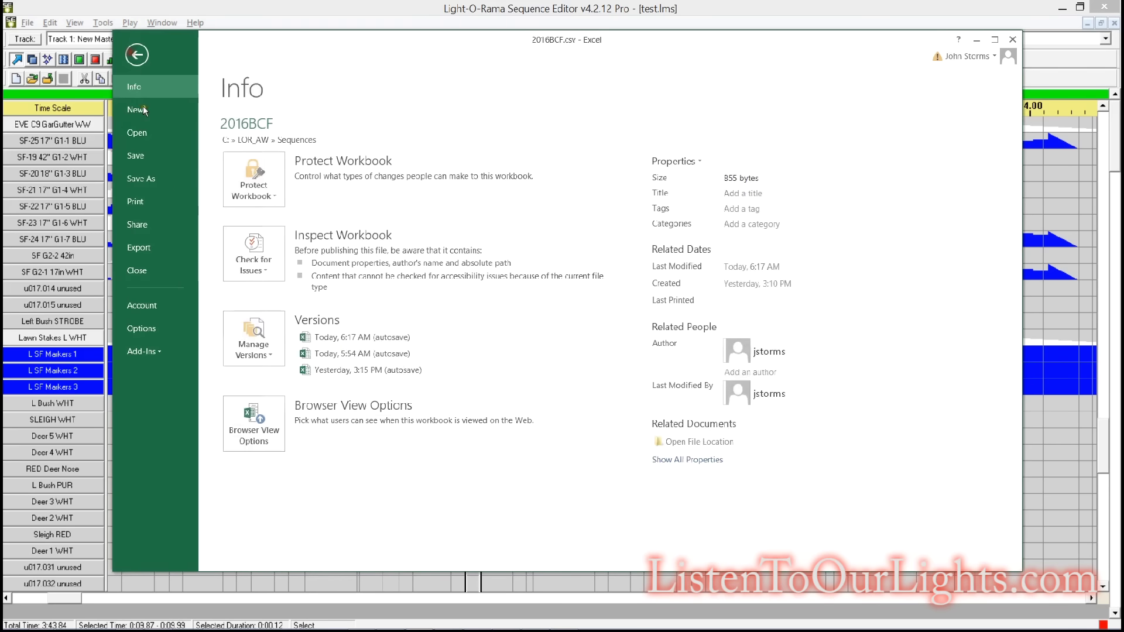
{"action": "left_click", "coordinate": [141, 170]}
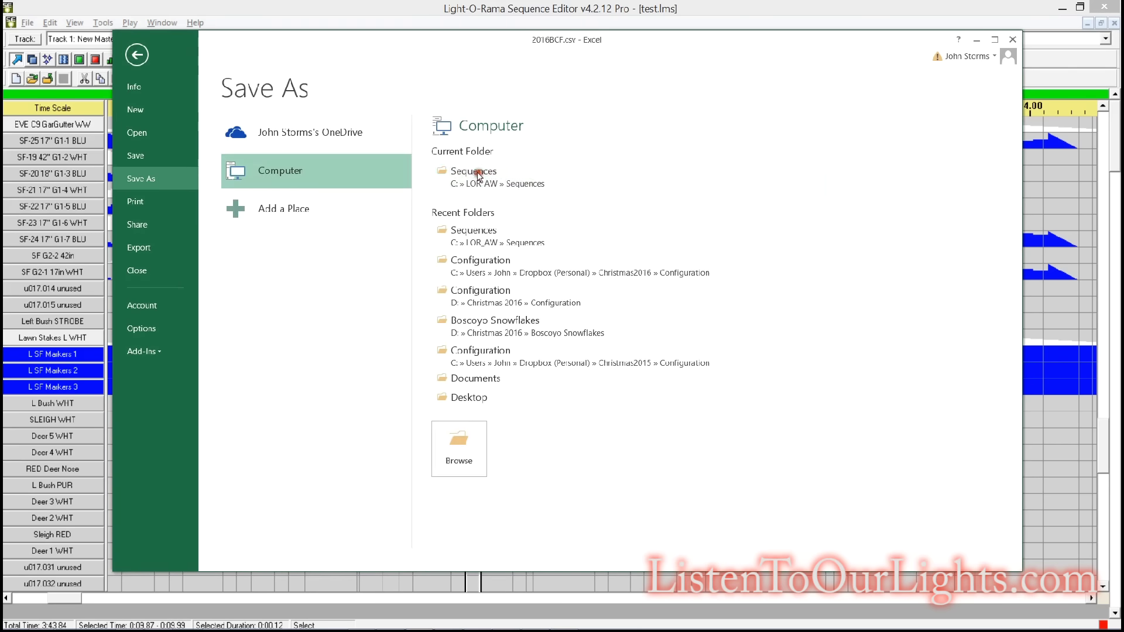
{"action": "left_click", "coordinate": [478, 173]}
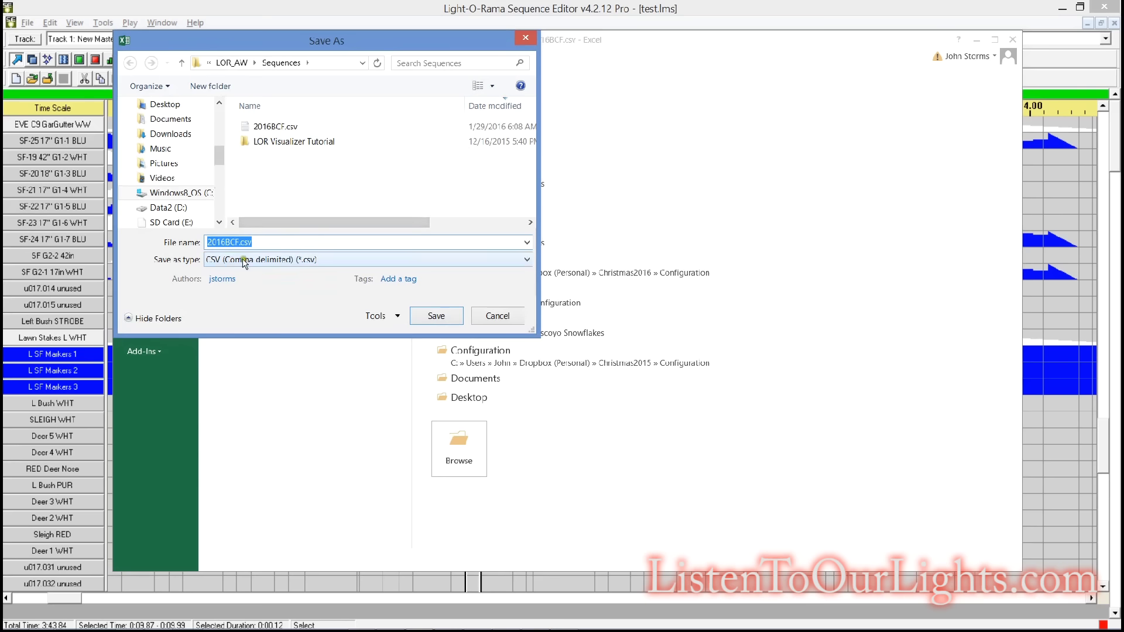
{"action": "left_click", "coordinate": [427, 316]}
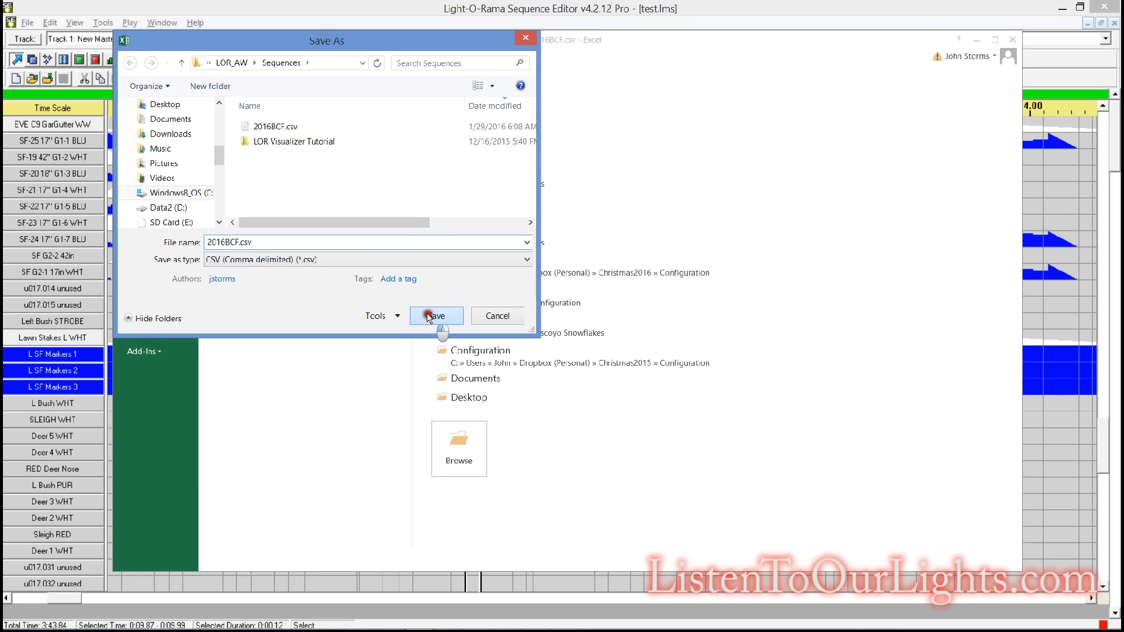
{"action": "left_click", "coordinate": [643, 326]}
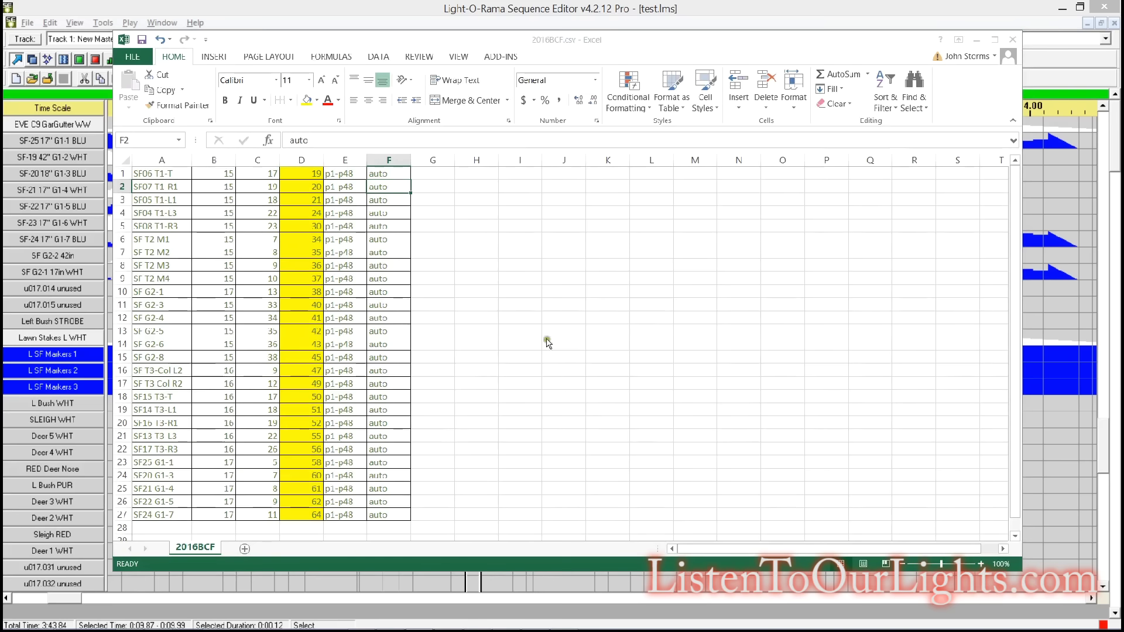
{"action": "left_click", "coordinate": [506, 351]}
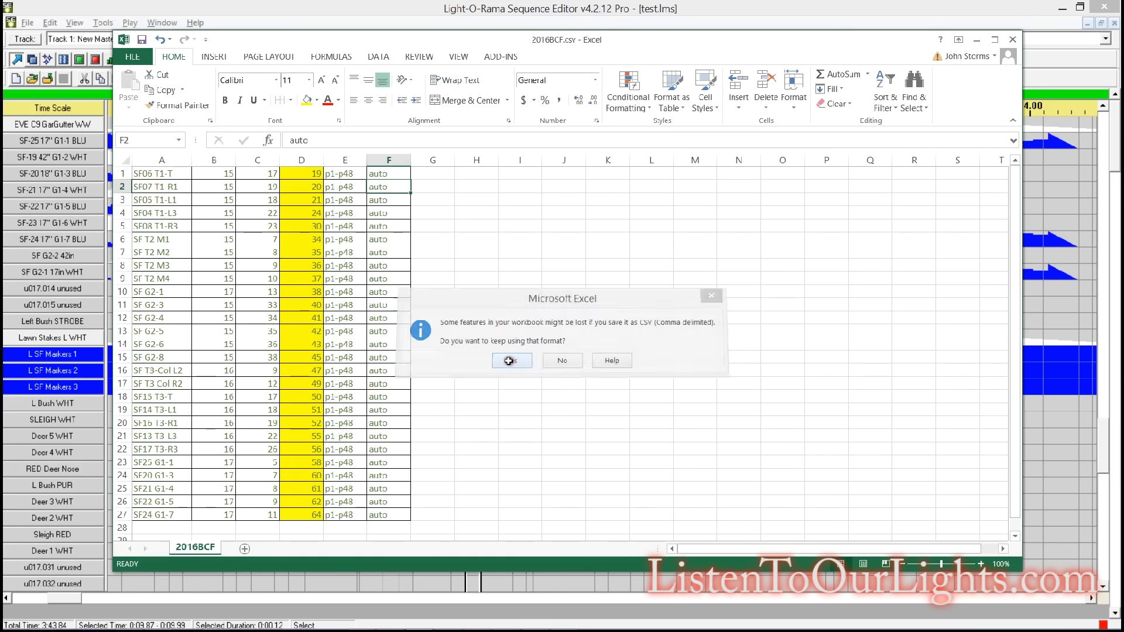
{"action": "key", "text": "BackSpace"}
Run 'type 2016BCF.csv' in Command Prompt to print the saved channel rules
{"action": "type", "text": "q"}
{"action": "key", "text": "Tab"}
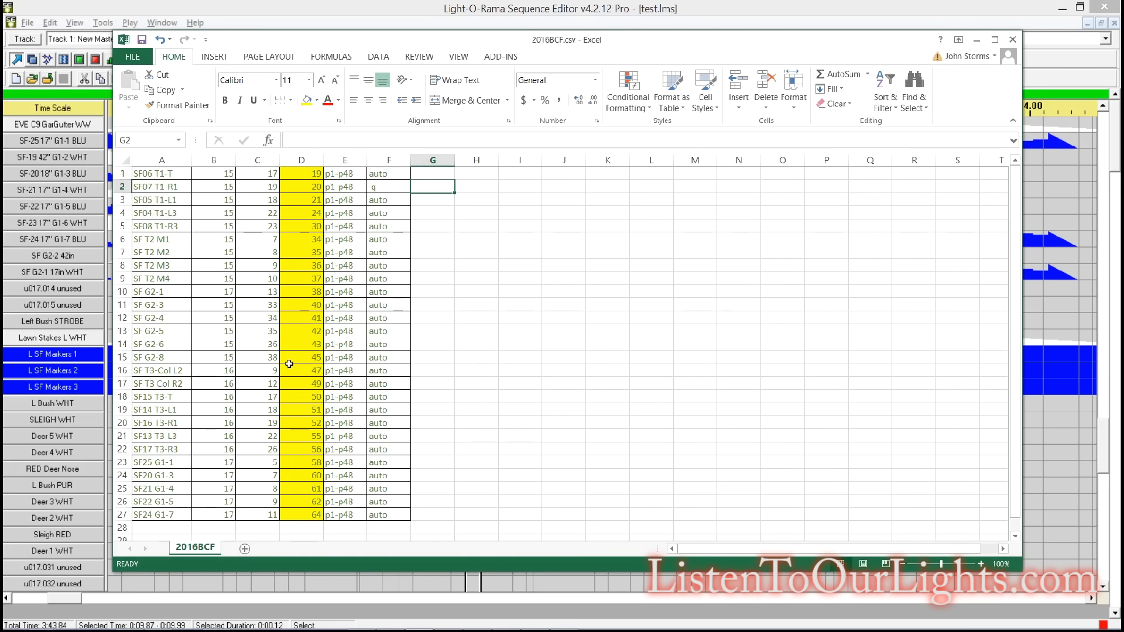
{"action": "key", "text": "Tab"}
{"action": "key", "text": "alt+Tab"}
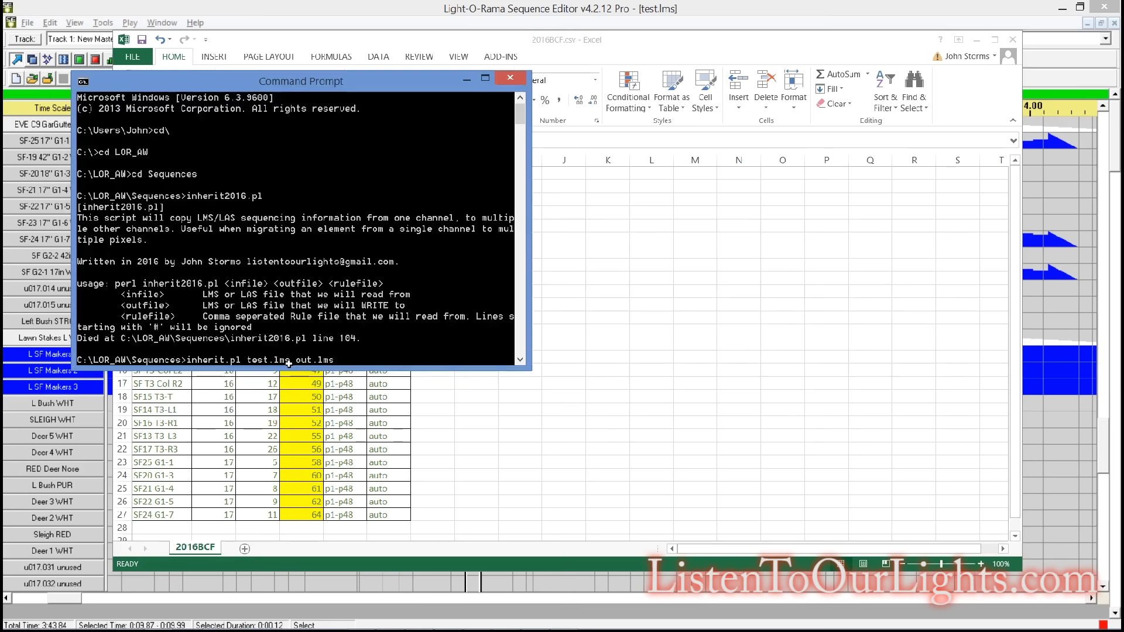
{"action": "key", "text": "BackSpace"}
{"action": "key", "text": "BackSpace"}
{"action": "key", "text": "BackSpace"}
{"action": "key", "text": "BackSpace"}
{"action": "key", "text": "BackSpace"}
{"action": "key", "text": "BackSpace"}
{"action": "key", "text": "BackSpace"}
{"action": "key", "text": "BackSpace"}
{"action": "key", "text": "BackSpace"}
{"action": "key", "text": "BackSpace"}
{"action": "key", "text": "BackSpace"}
{"action": "key", "text": "BackSpace"}
{"action": "key", "text": "BackSpace"}
{"action": "key", "text": "BackSpace"}
{"action": "key", "text": "BackSpace"}
{"action": "key", "text": "BackSpace"}
{"action": "key", "text": "BackSpace"}
{"action": "key", "text": "BackSpace"}
{"action": "key", "text": "BackSpace"}
{"action": "key", "text": "BackSpace"}
{"action": "type", "text": "type 2016B"}
{"action": "key", "text": "Tab"}
{"action": "key", "text": "Return"}
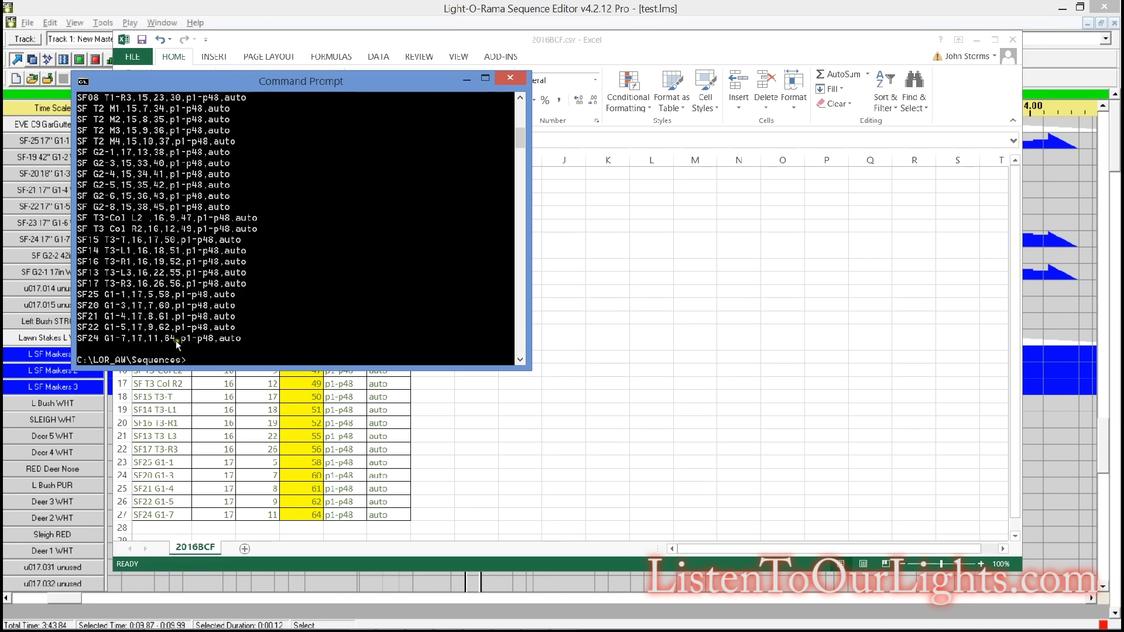
Run inherit2016.pl test.lms out.lms 2016BCF.csv, yielding 1968 replacements, then return to the Sequence Editor
{"action": "type", "text": "inhert"}
{"action": "key", "text": "Tab"}
{"action": "type", "text": "test"}
{"action": "type", "text": ".lo"}
{"action": "key", "text": "BackSpace"}
{"action": "type", "text": "out"}
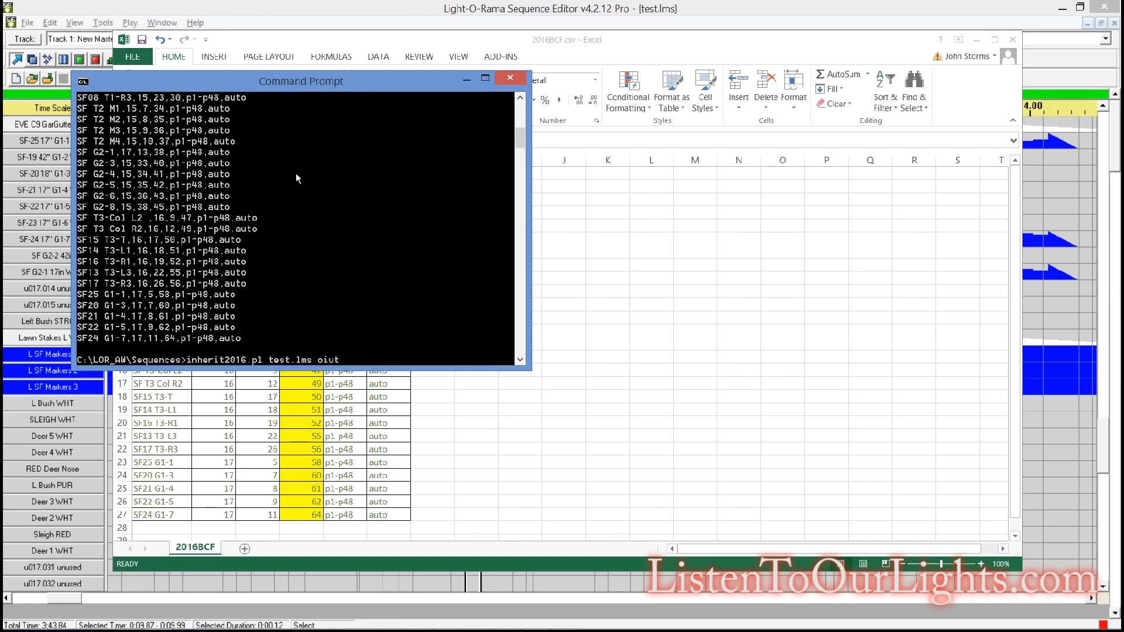
{"action": "type", "text": ".lms 2016"}
{"action": "key", "text": "Tab"}
{"action": "key", "text": "Return"}
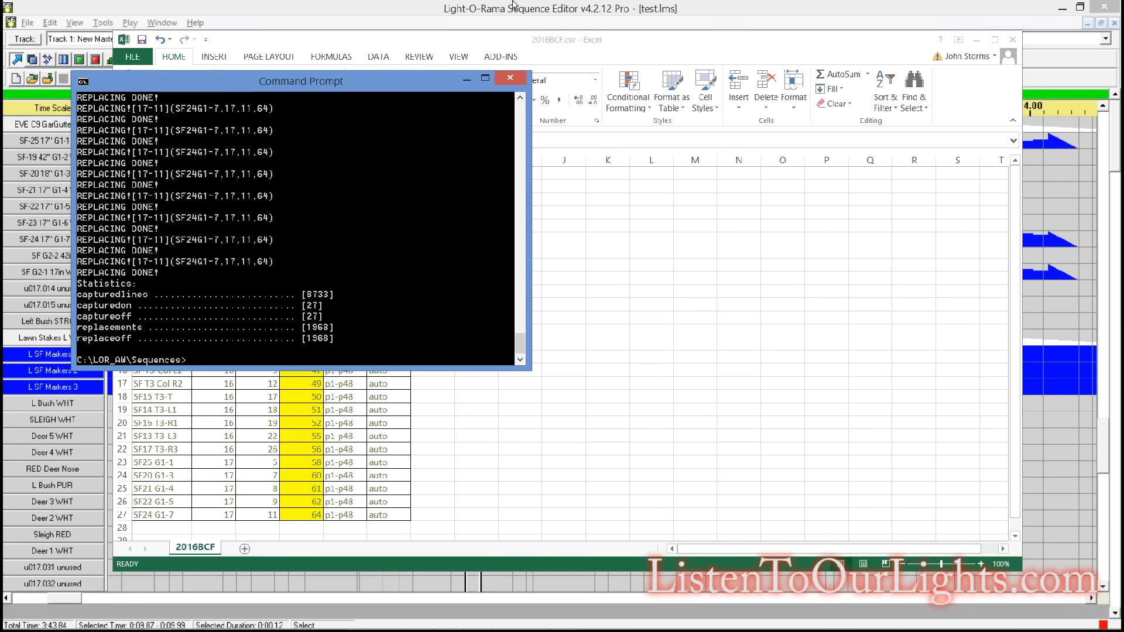
{"action": "left_click", "coordinate": [901, 7]}
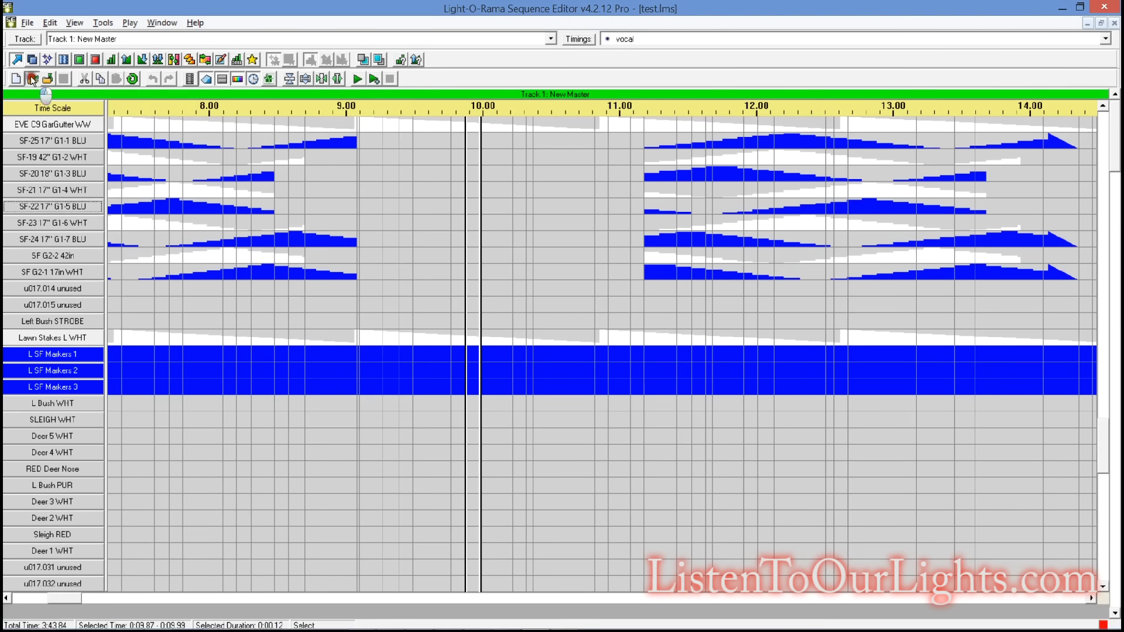
Open out.lms from the recent sequences list in a new tab
{"action": "left_click", "coordinate": [32, 79]}
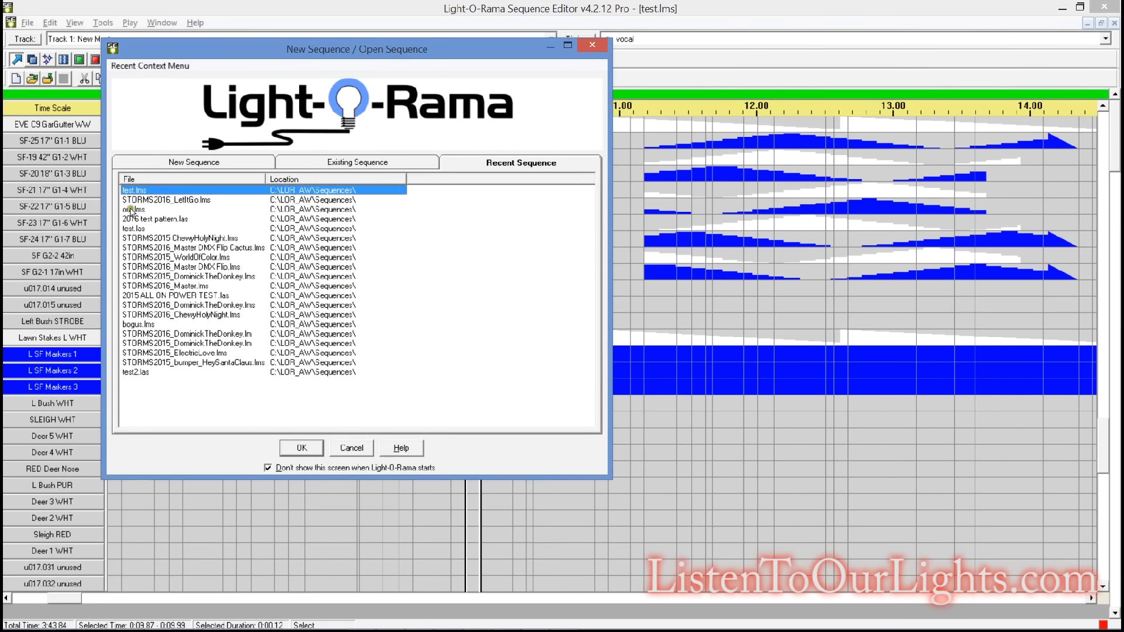
{"action": "left_click", "coordinate": [131, 209]}
{"action": "left_click", "coordinate": [288, 449]}
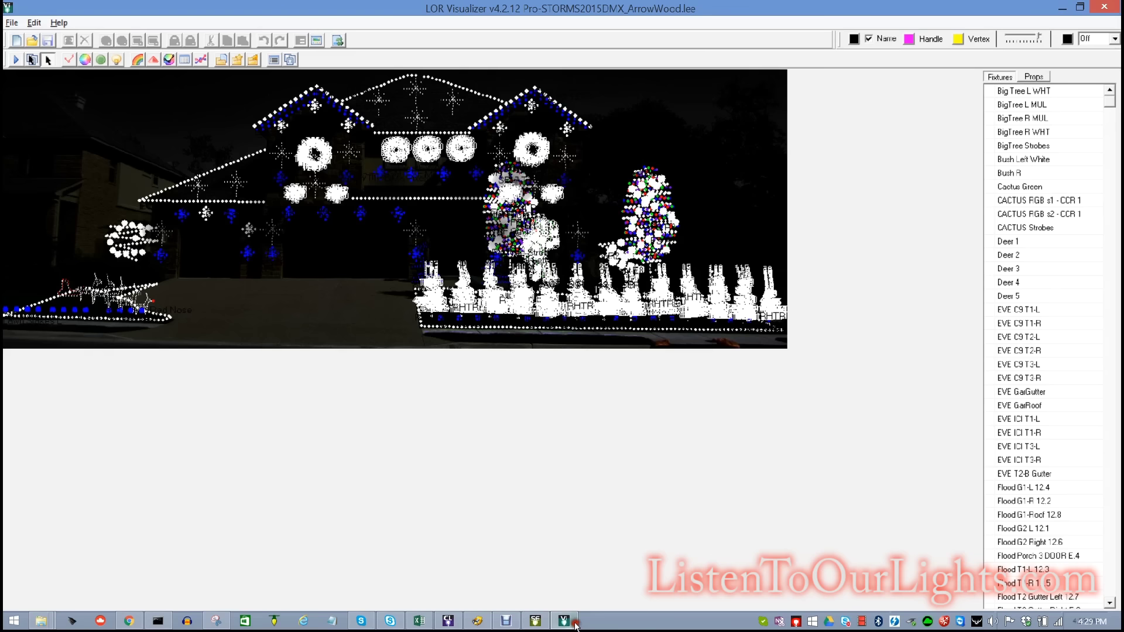
Load the STORMS2016_ArrowWood.lee layout in LOR Visualizer and start the simulation
{"action": "left_click", "coordinate": [565, 620]}
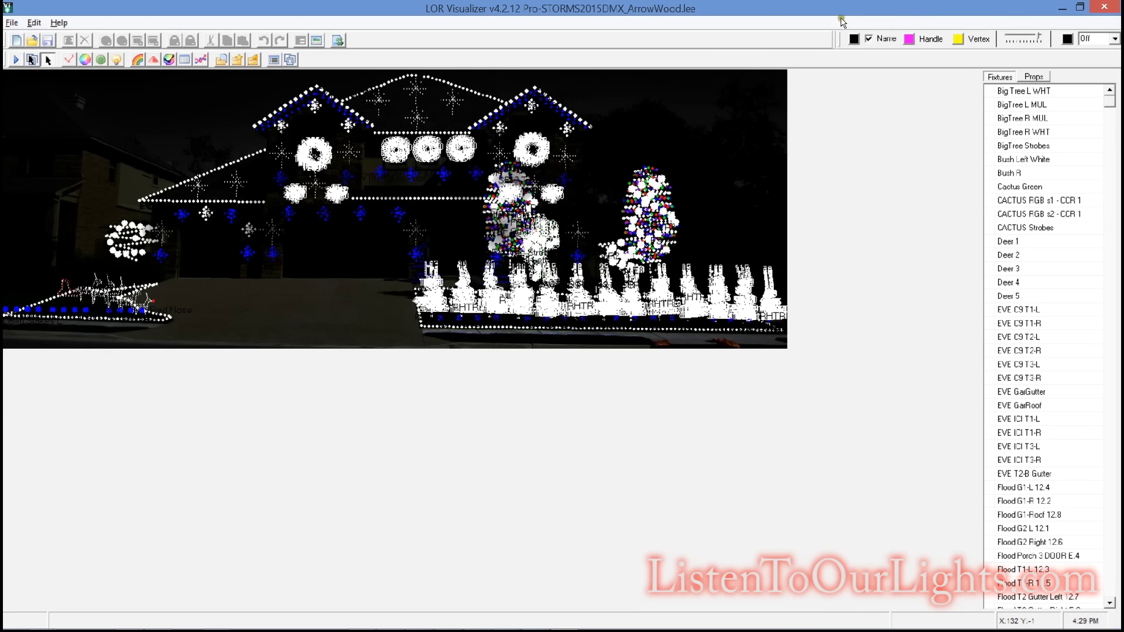
{"action": "left_click", "coordinate": [32, 41]}
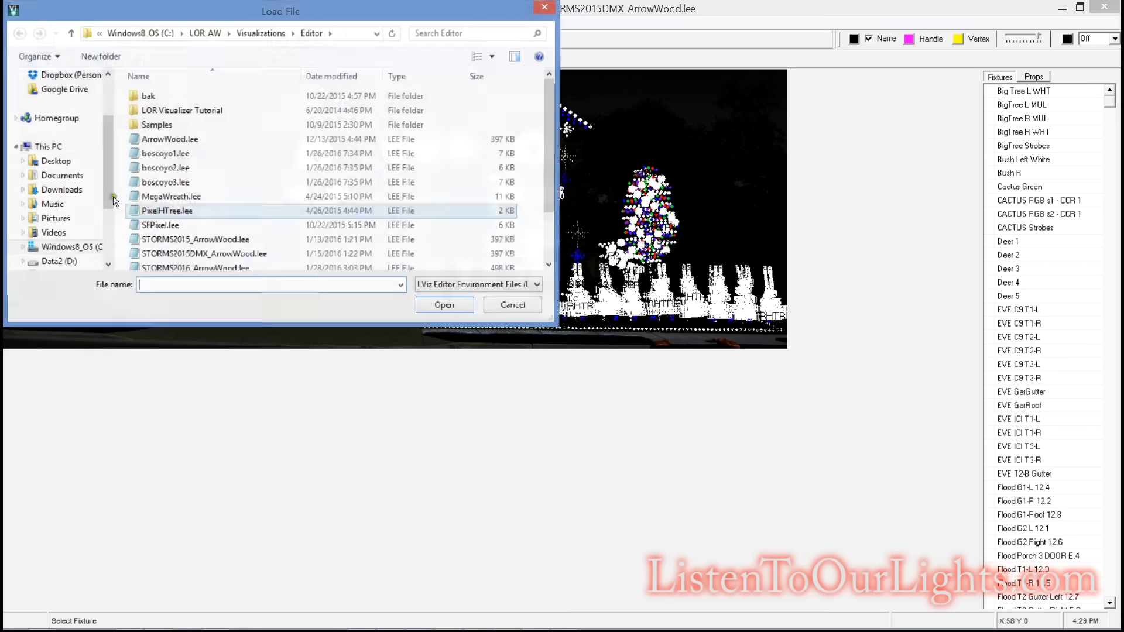
{"action": "left_click", "coordinate": [222, 266]}
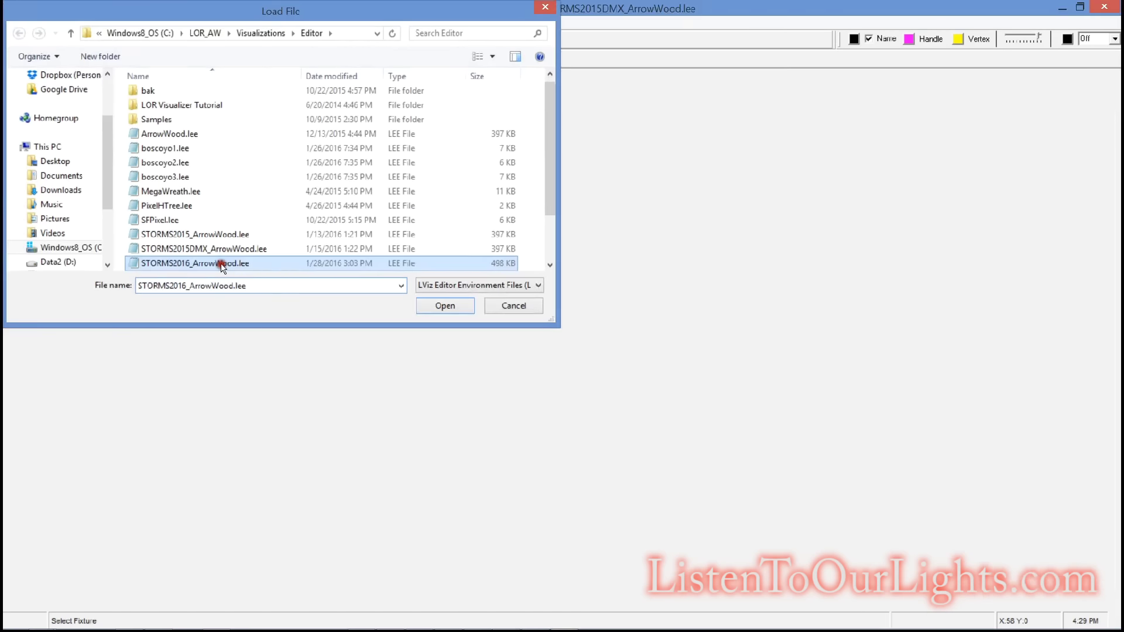
{"action": "double_click", "coordinate": [221, 266]}
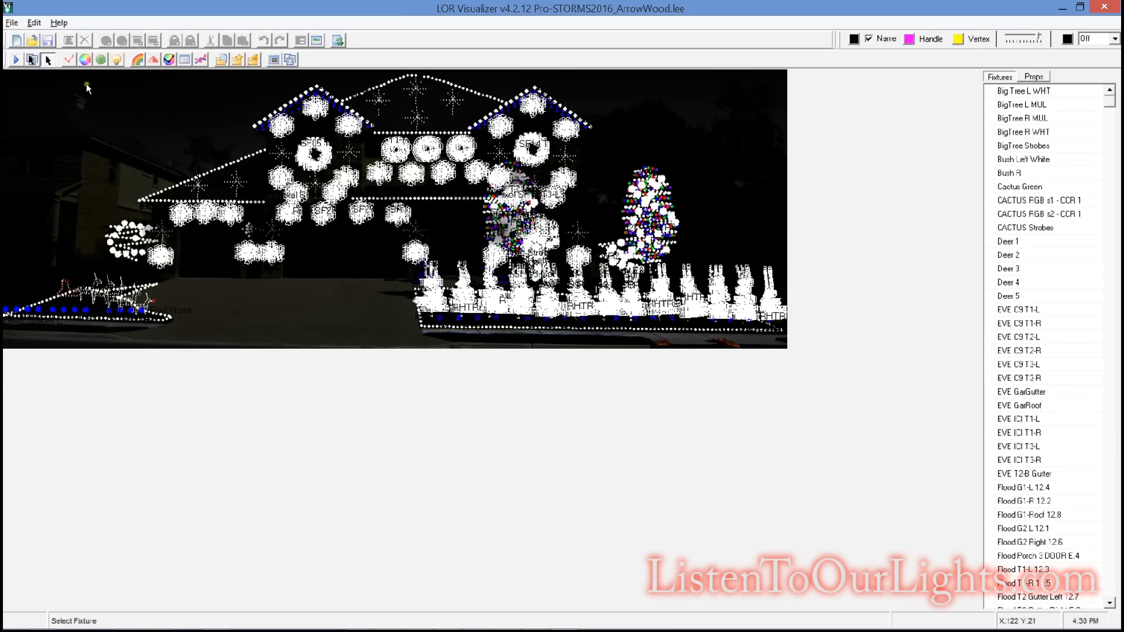
{"action": "left_click", "coordinate": [16, 61]}
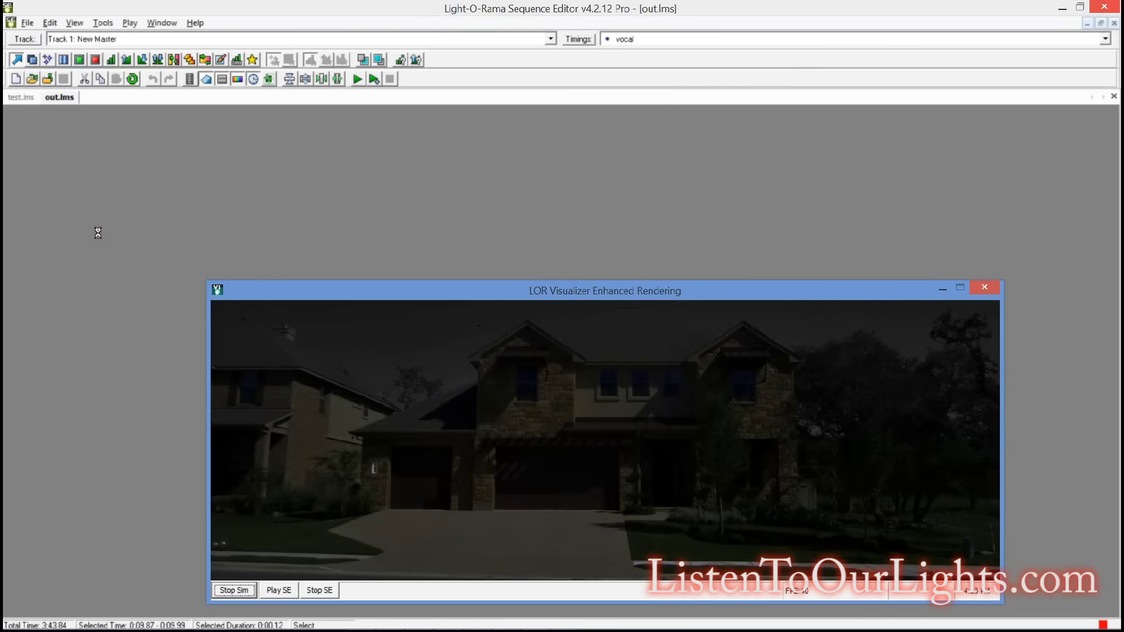
Play out.lms in the rendered house preview, then stop playback and close the preview
{"action": "left_click_drag", "start_coordinate": [585, 289], "coordinate": [527, 238]}
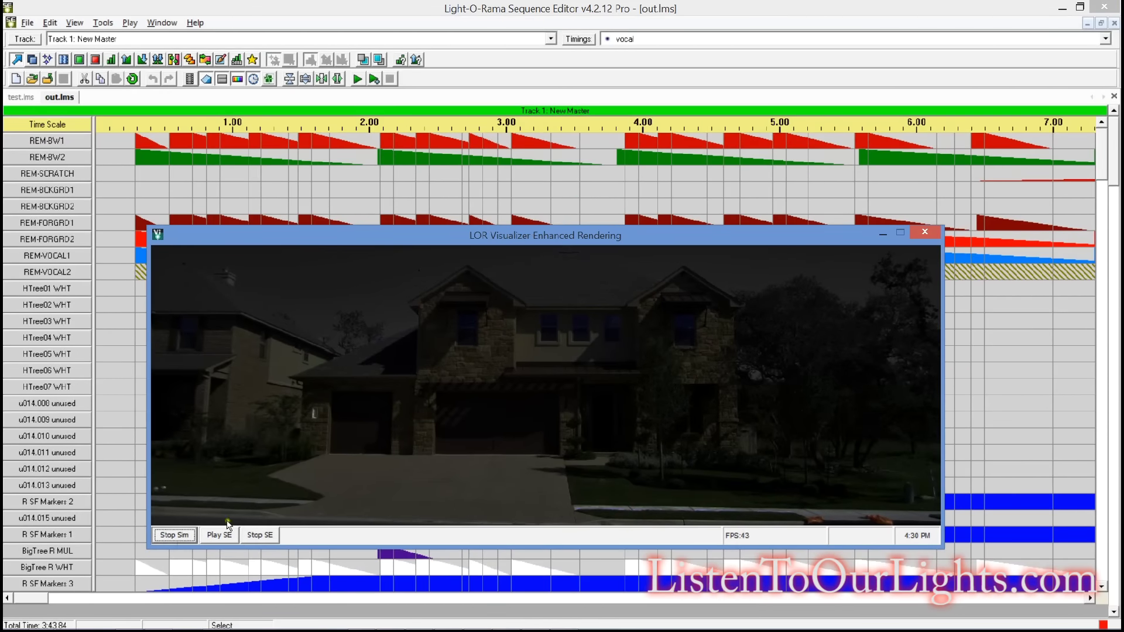
{"action": "left_click", "coordinate": [216, 535]}
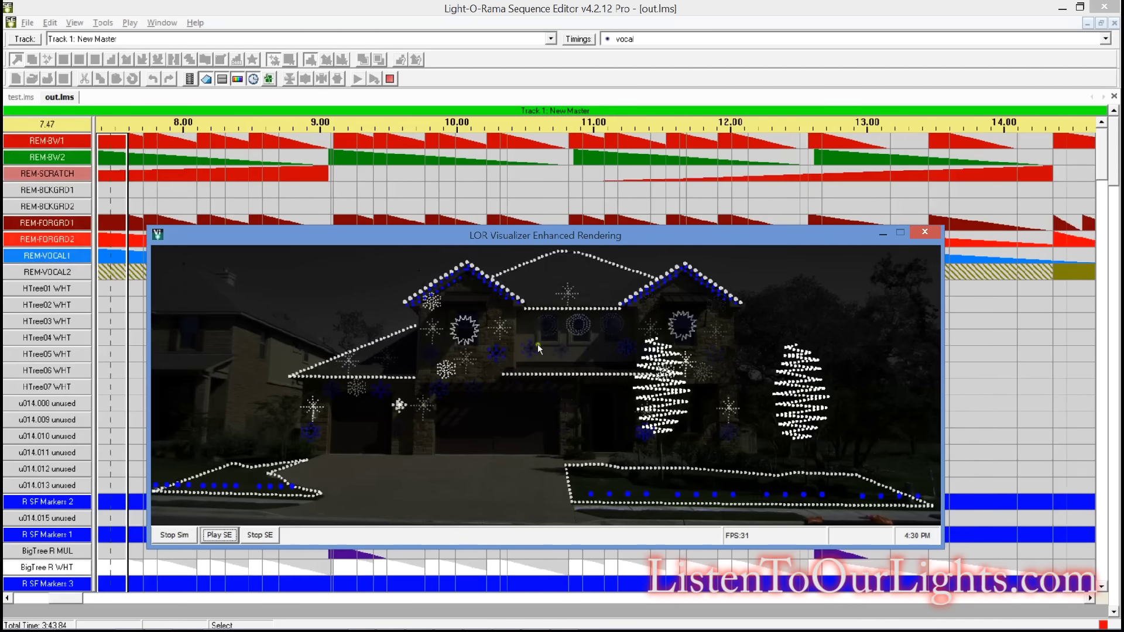
{"action": "left_click", "coordinate": [267, 535]}
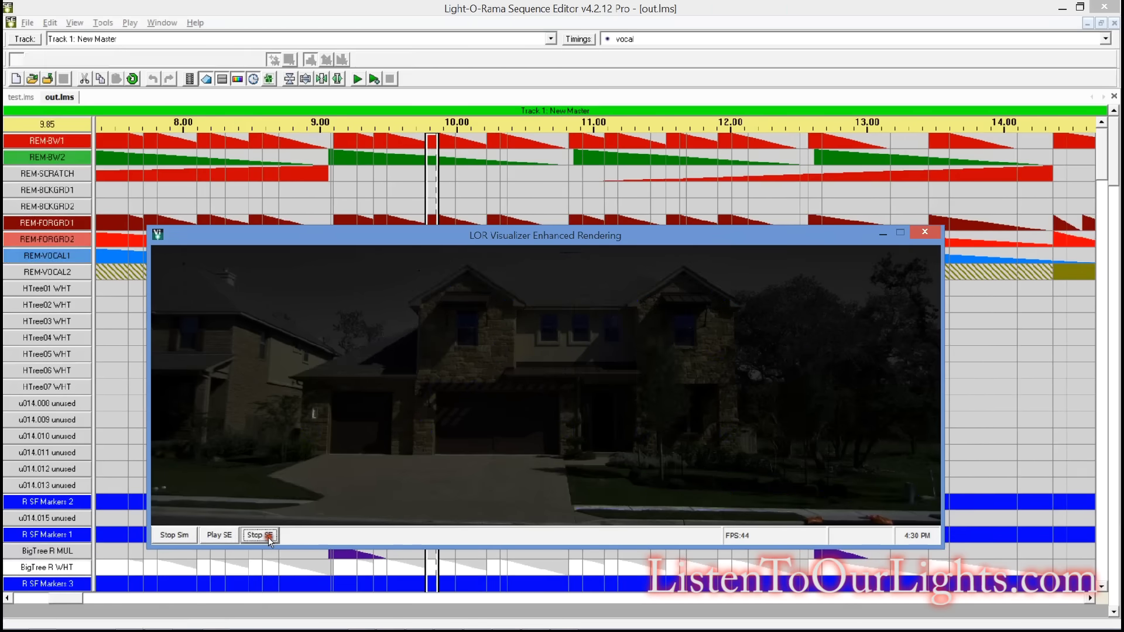
{"action": "left_click", "coordinate": [836, 24]}
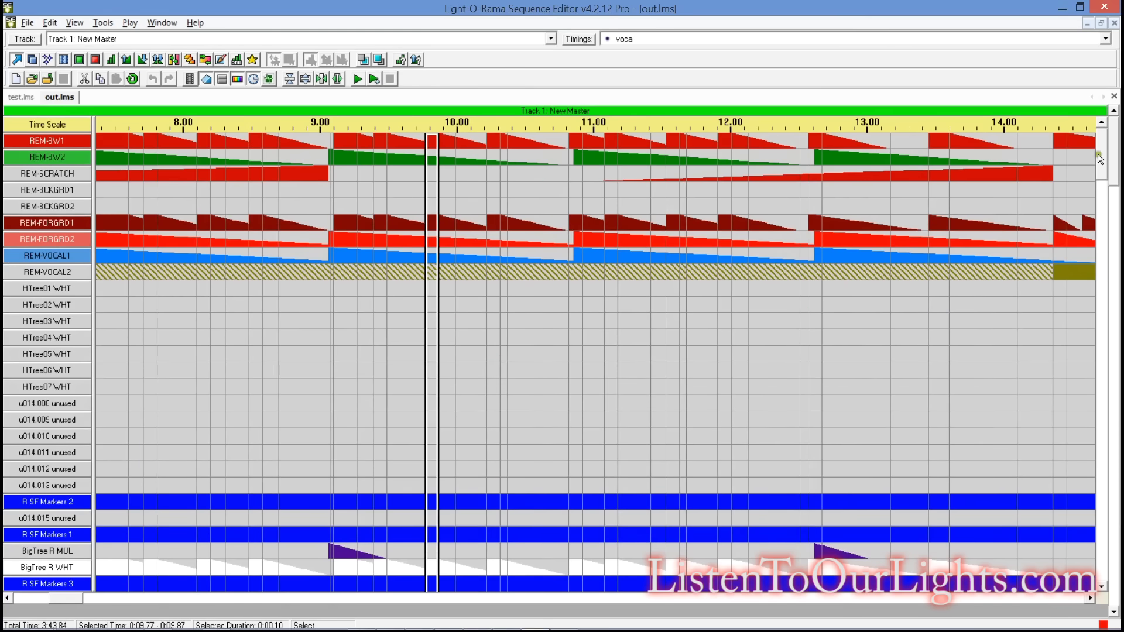
{"action": "left_click", "coordinate": [1101, 153]}
Scroll through out.lms's blue and white snowflake pixel channels, then switch to Command Prompt
{"action": "left_click_drag", "start_coordinate": [1101, 153], "coordinate": [1035, 530]}
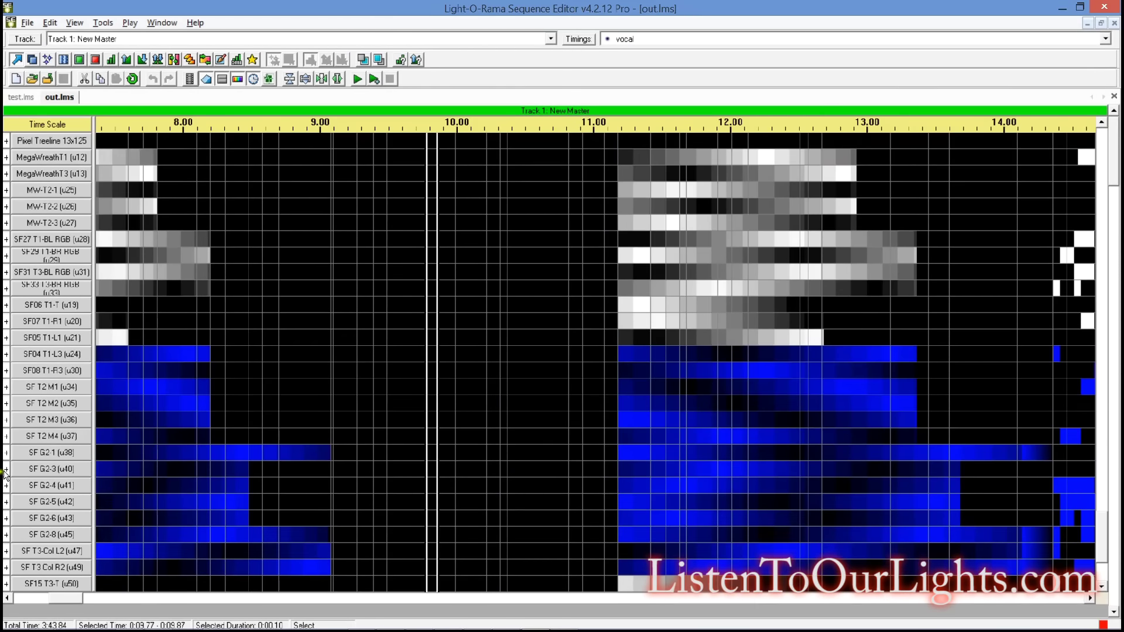
{"action": "left_click", "coordinate": [6, 371]}
{"action": "scroll", "coordinate": [766, 326], "scroll_direction": "down", "scroll_amount": 2}
{"action": "scroll", "coordinate": [767, 325], "scroll_direction": "down", "scroll_amount": 5}
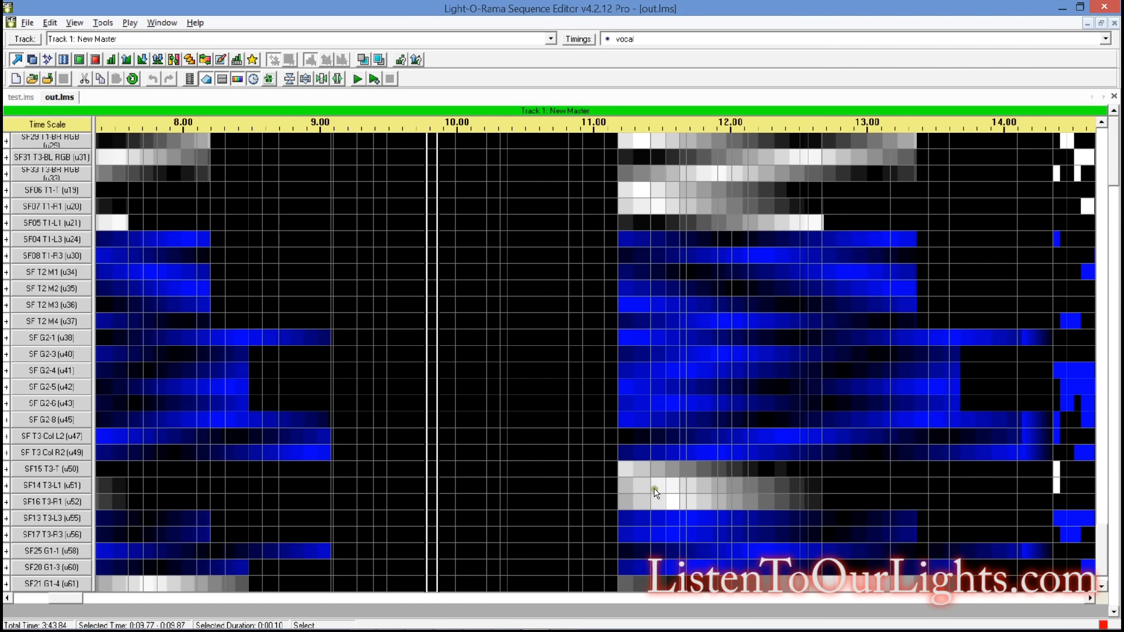
{"action": "mouse_move", "coordinate": [733, 484]}
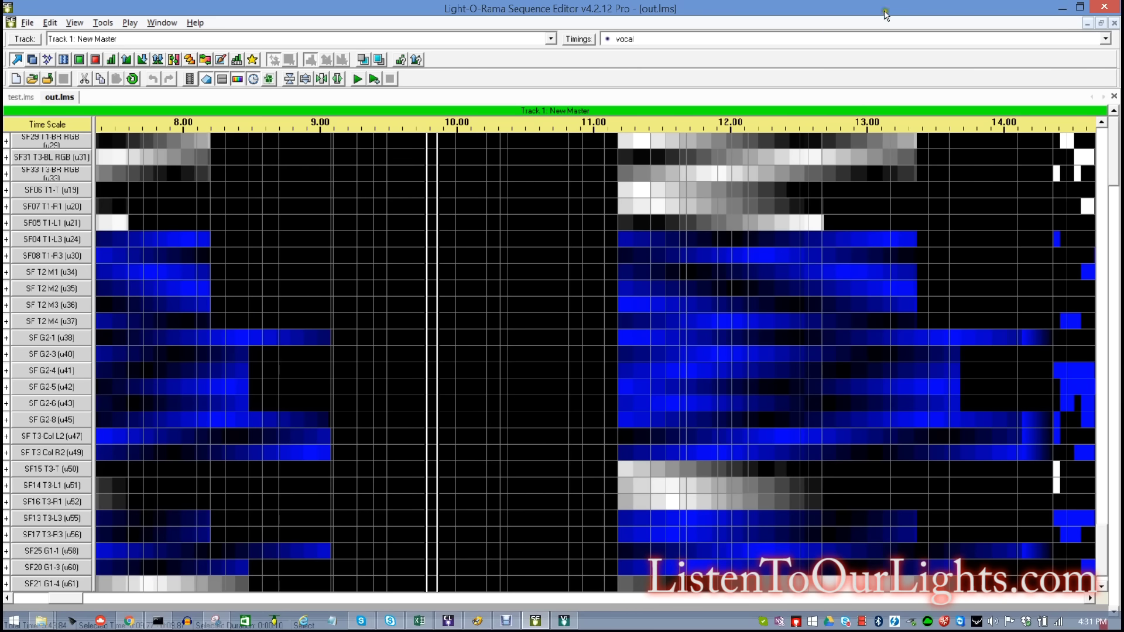
{"action": "key", "text": "alt+Tab"}
{"action": "key", "text": "alt+Tab"}
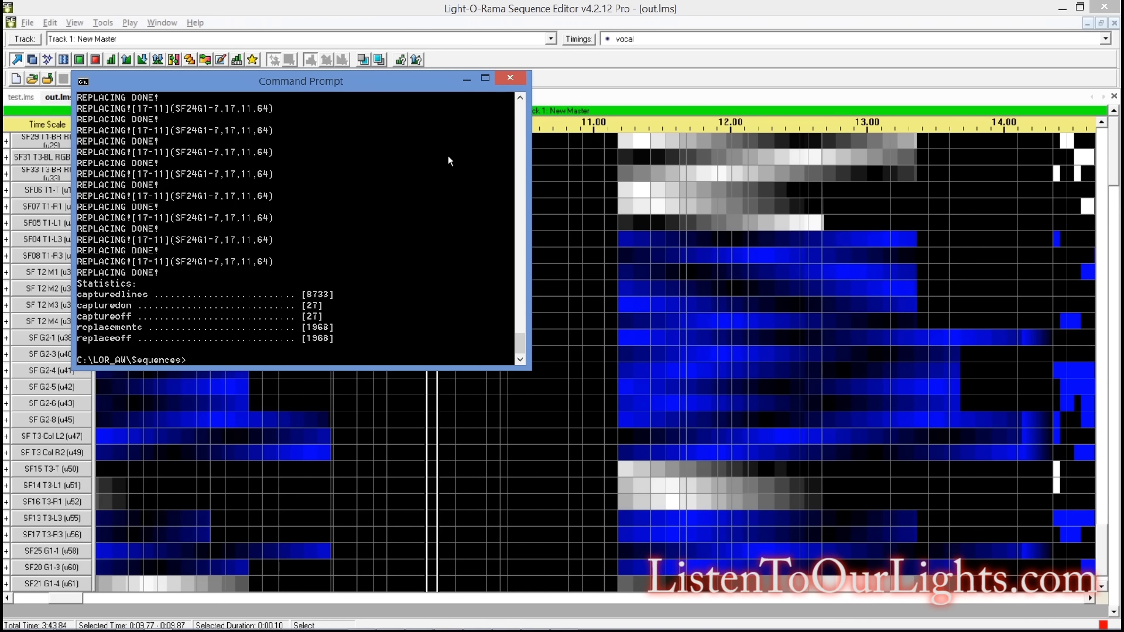
Run 'notepad inherit2016.pl' to open the script in Notepad
{"action": "type", "text": "notepad inherit2016.pl"}
{"action": "key", "text": "Return"}
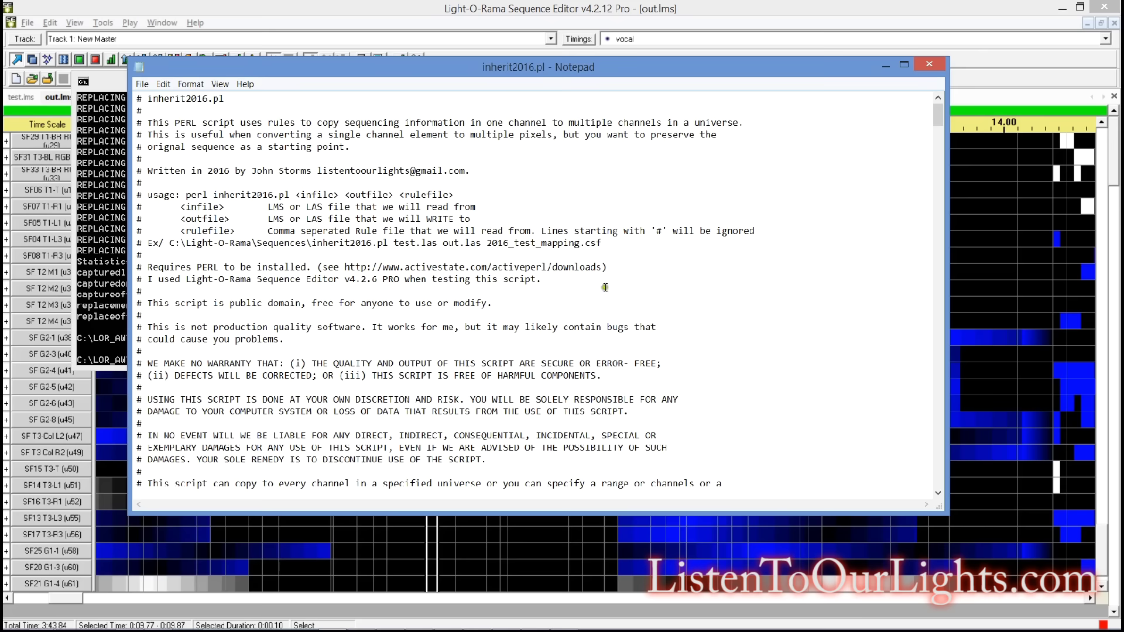
Highlight the <infile>, <outfile> and <rulefile> usage lines in the script header, one by one
{"action": "scroll", "coordinate": [580, 291], "scroll_direction": "down", "scroll_amount": 2}
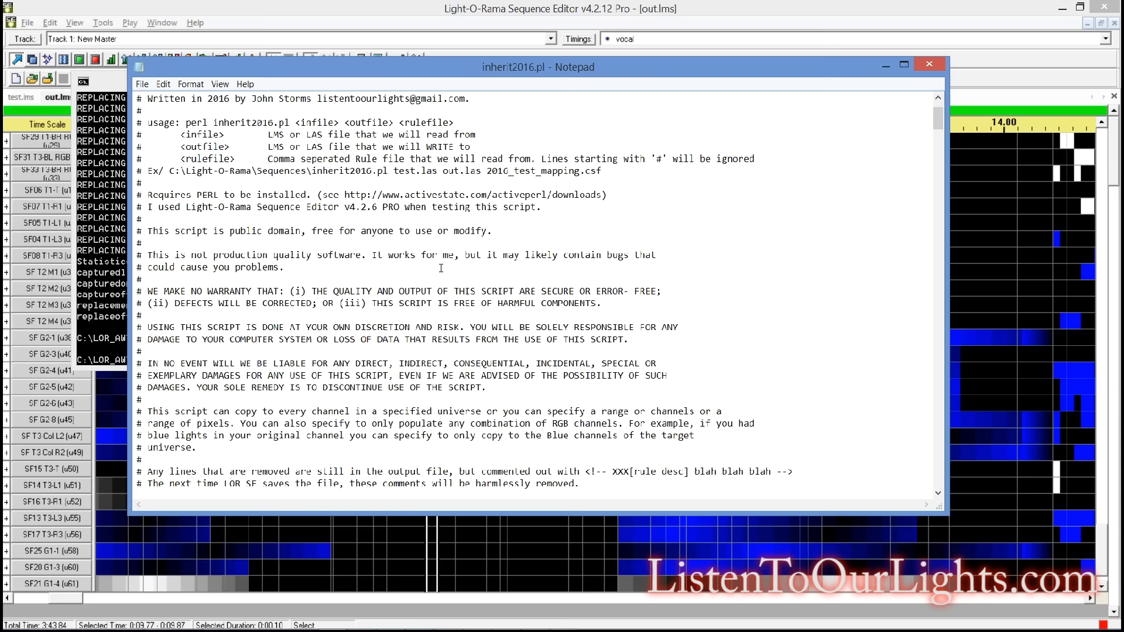
{"action": "scroll", "coordinate": [441, 268], "scroll_direction": "down", "scroll_amount": 2}
{"action": "scroll", "coordinate": [441, 268], "scroll_direction": "up", "scroll_amount": 2}
{"action": "left_click_drag", "start_coordinate": [494, 145], "coordinate": [126, 141]}
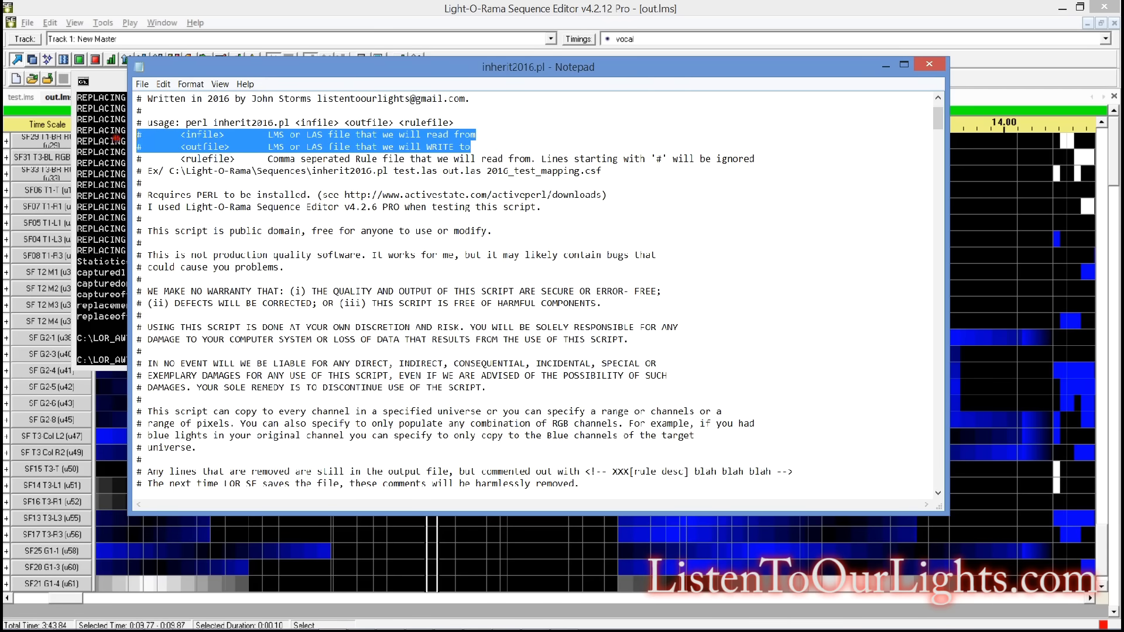
{"action": "left_click", "coordinate": [228, 143]}
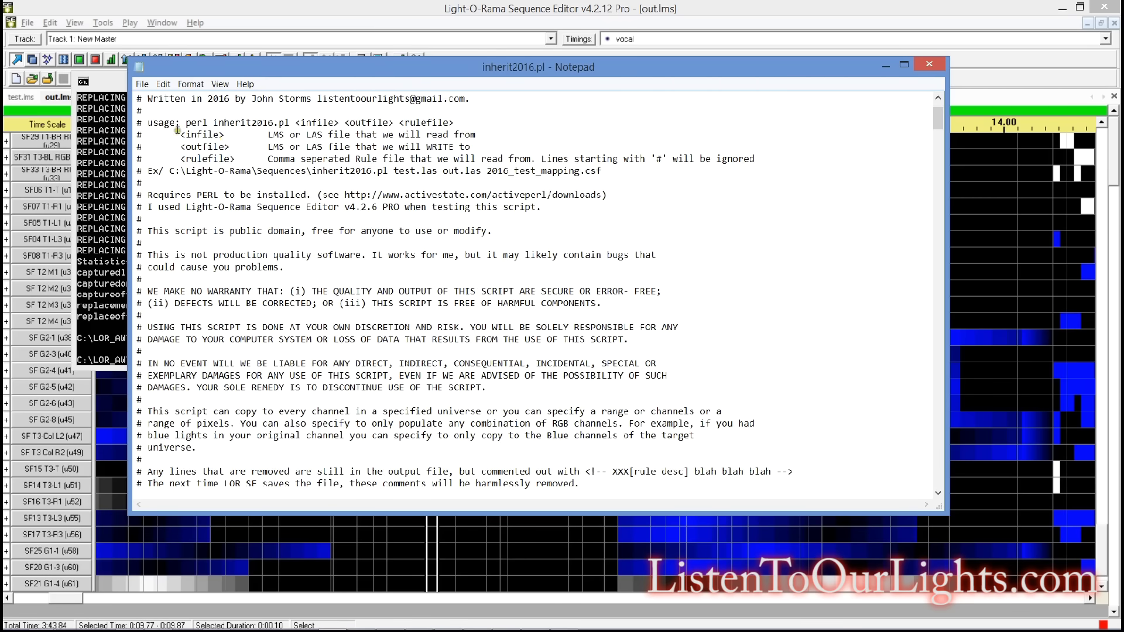
{"action": "left_click_drag", "start_coordinate": [179, 134], "coordinate": [477, 134]}
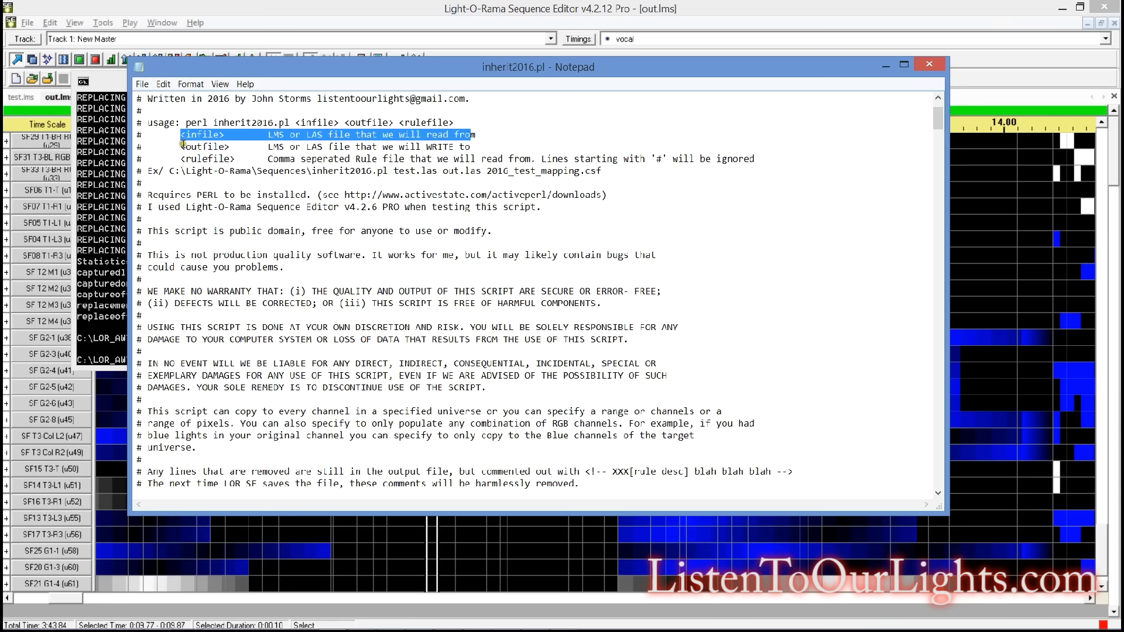
{"action": "left_click_drag", "start_coordinate": [181, 146], "coordinate": [495, 151]}
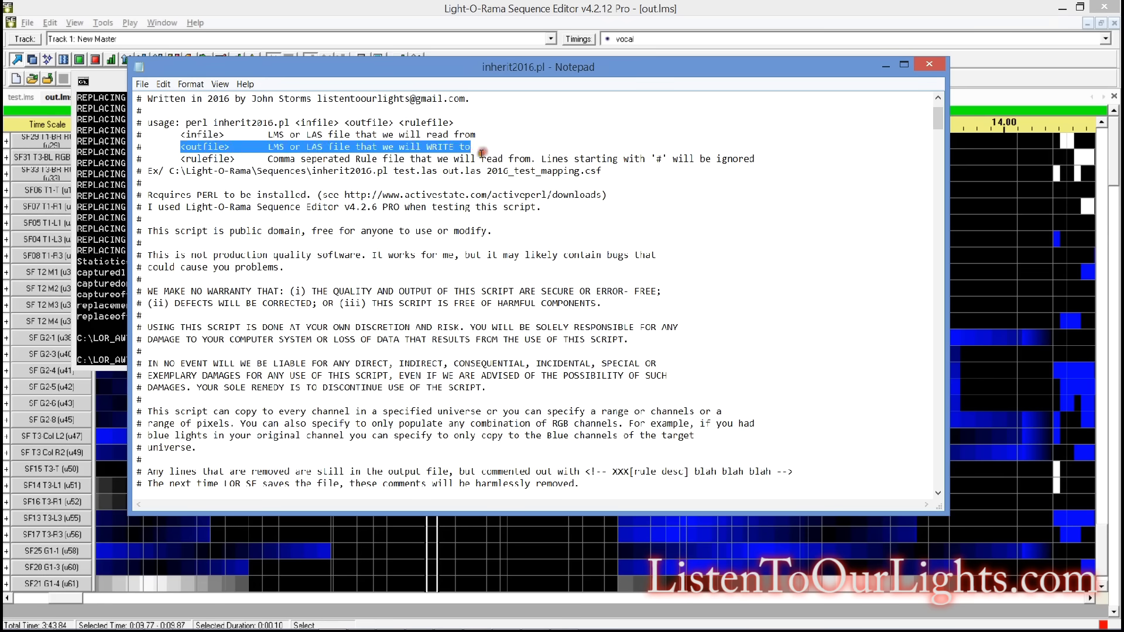
{"action": "left_click_drag", "start_coordinate": [180, 158], "coordinate": [761, 157]}
Highlight the rule file field descriptions and the '#' marker for ignored lines
{"action": "scroll", "coordinate": [544, 316], "scroll_direction": "down", "scroll_amount": 5}
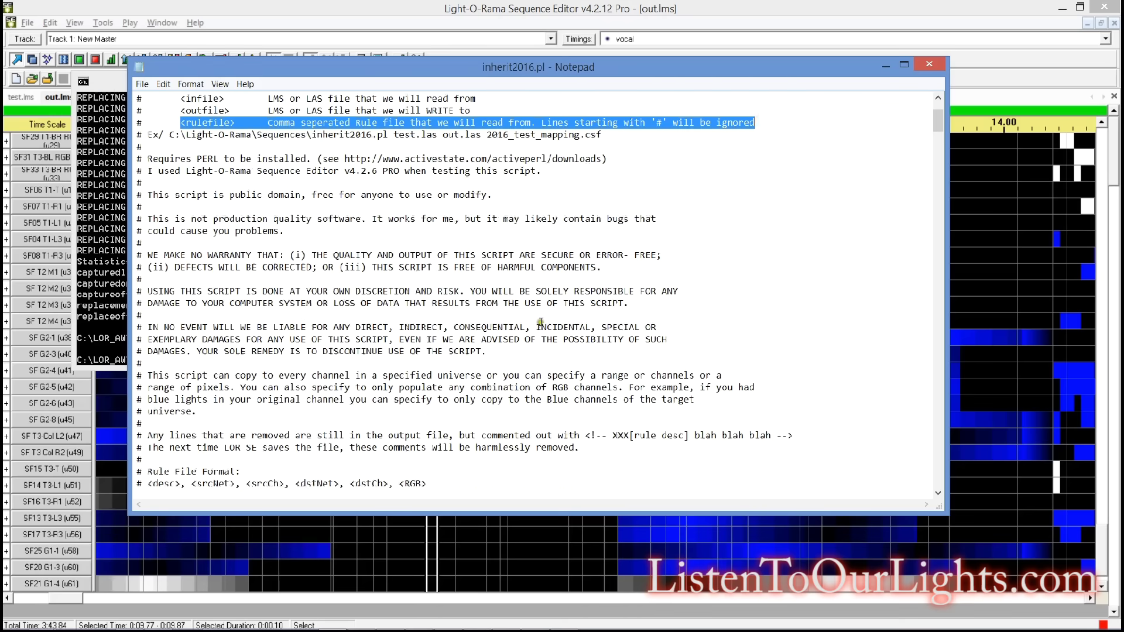
{"action": "scroll", "coordinate": [385, 304], "scroll_direction": "down", "scroll_amount": 5}
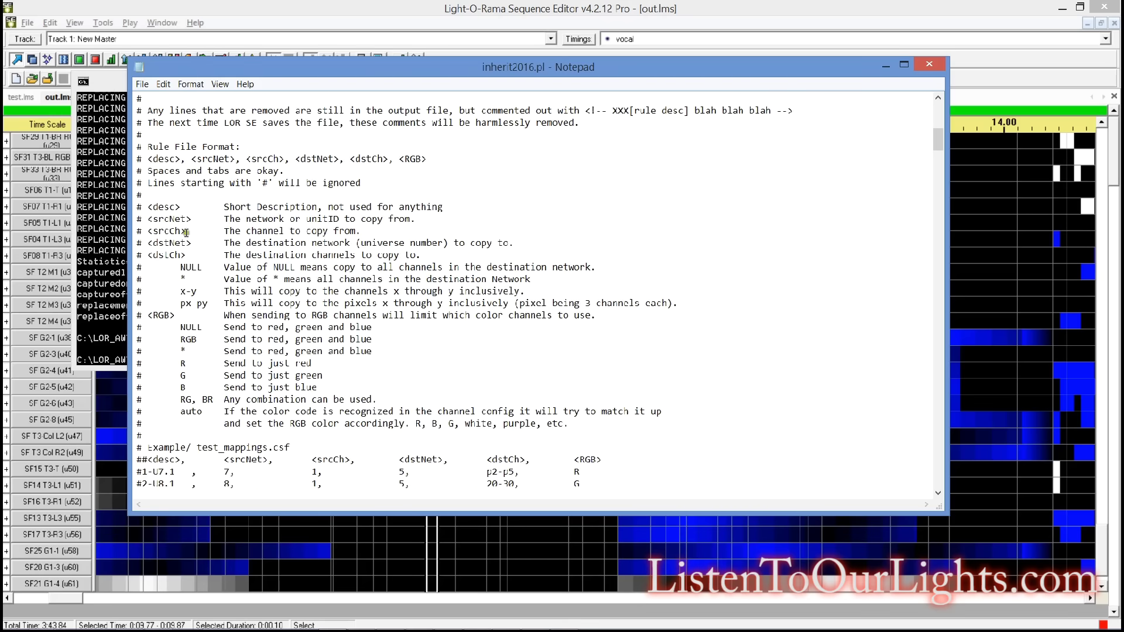
{"action": "left_click_drag", "start_coordinate": [136, 206], "coordinate": [591, 440]}
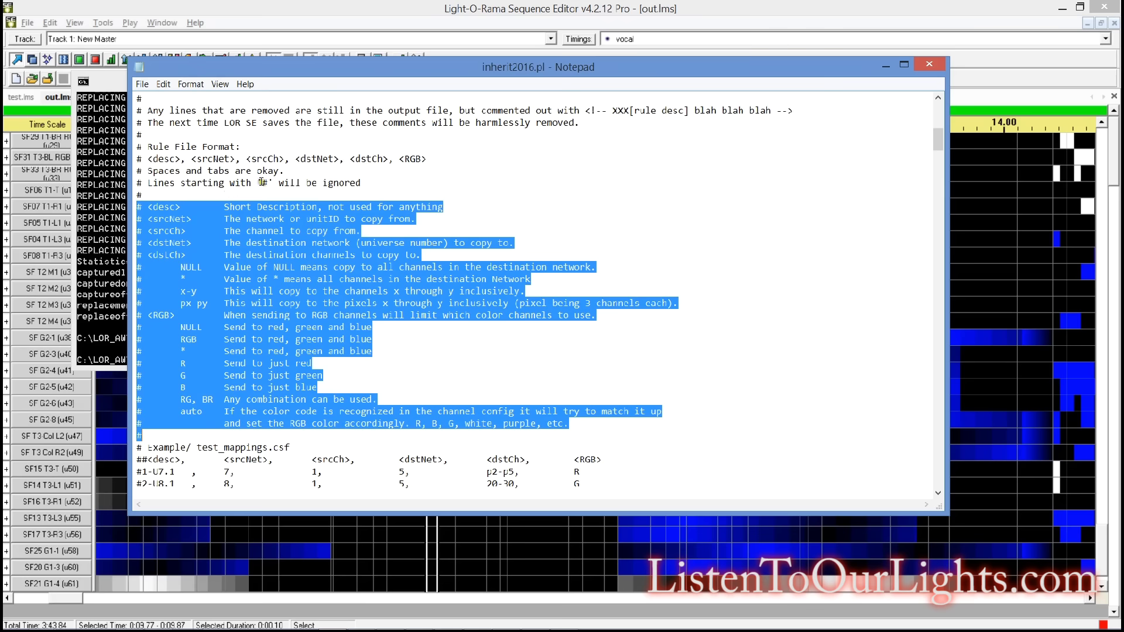
{"action": "left_click", "coordinate": [262, 182]}
{"action": "double_click", "coordinate": [263, 182]}
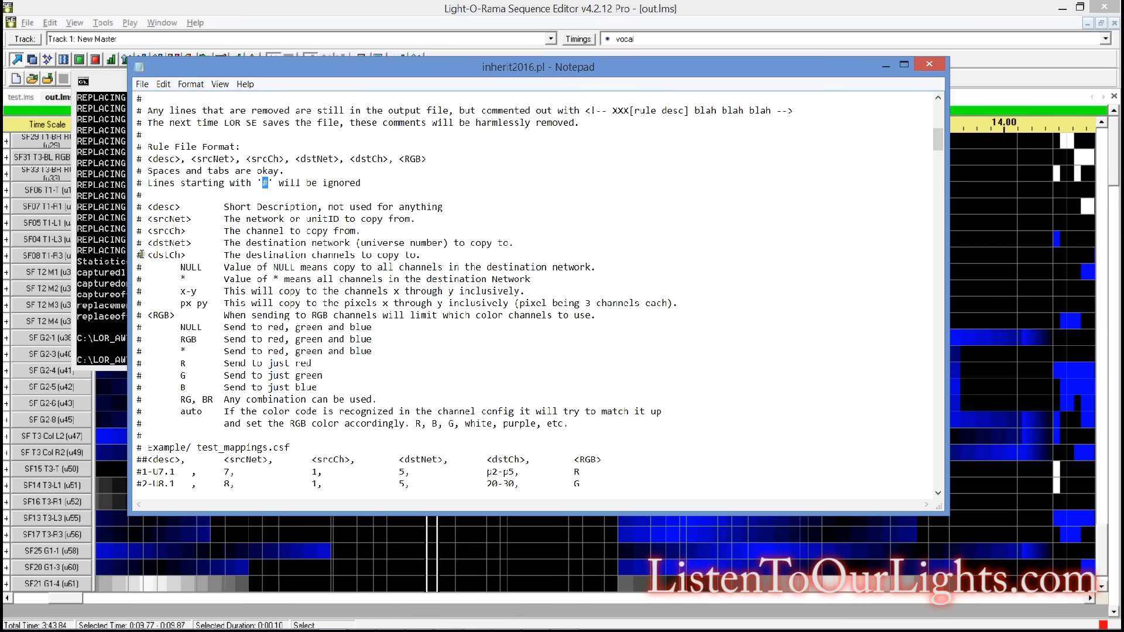
Highlight the <dstCh> description and the <RGB> options: NULL, RGB/*, R, G, B, auto
{"action": "left_click_drag", "start_coordinate": [142, 248], "coordinate": [679, 303]}
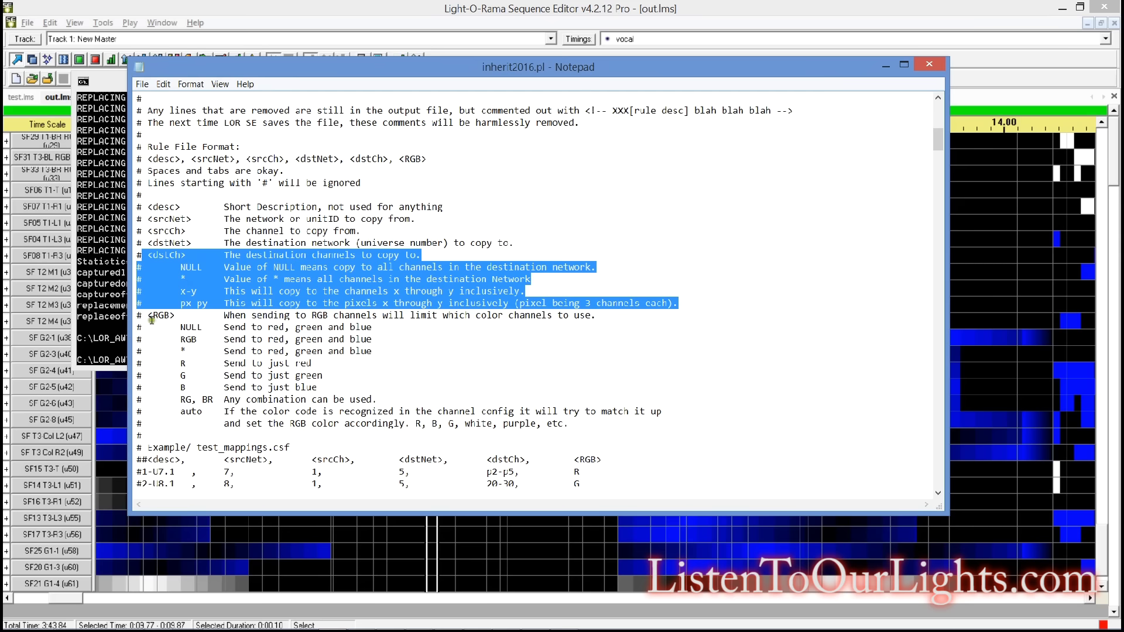
{"action": "left_click_drag", "start_coordinate": [148, 314], "coordinate": [623, 415]}
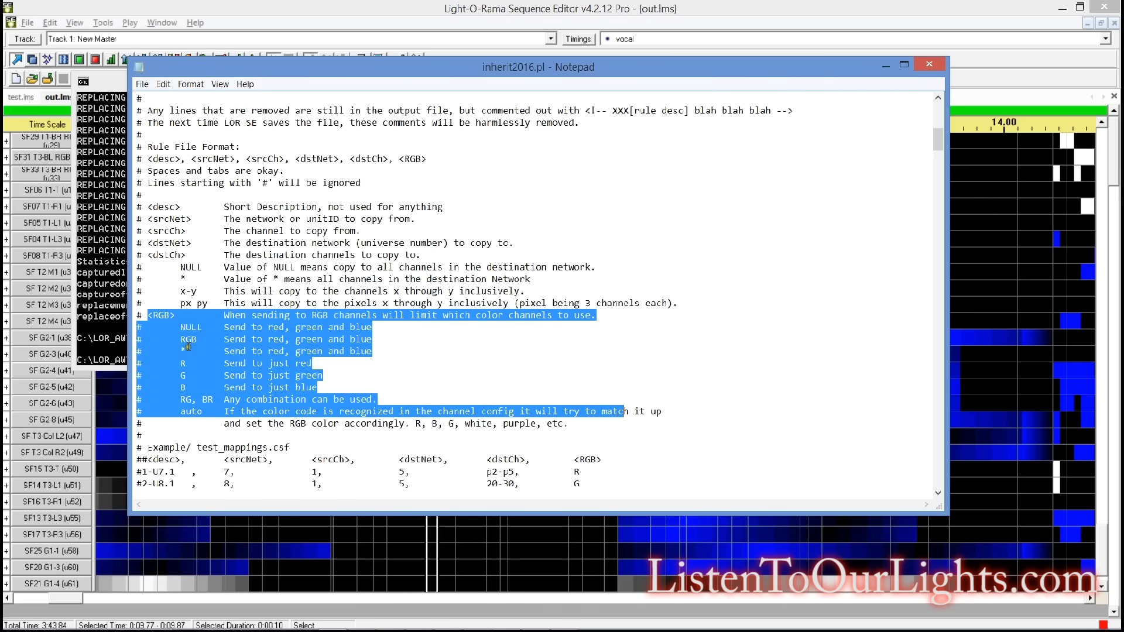
{"action": "left_click", "coordinate": [186, 414]}
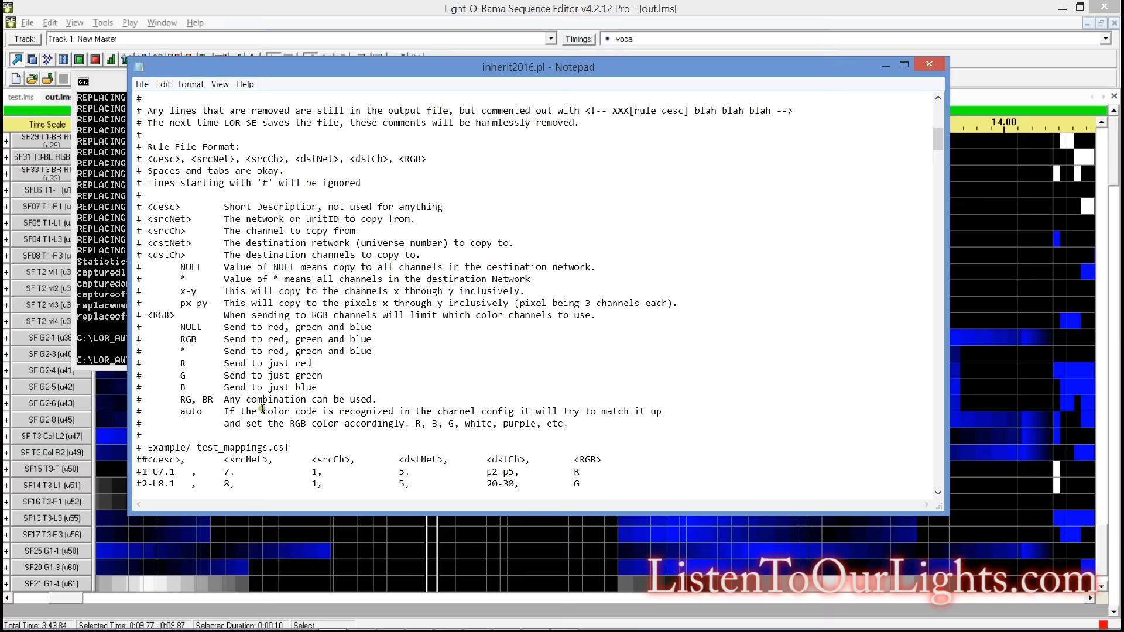
In sub color_lookup, highlight the 16711680 = "B" line and the green mapping lines
{"action": "scroll", "coordinate": [263, 408], "scroll_direction": "down", "scroll_amount": 15}
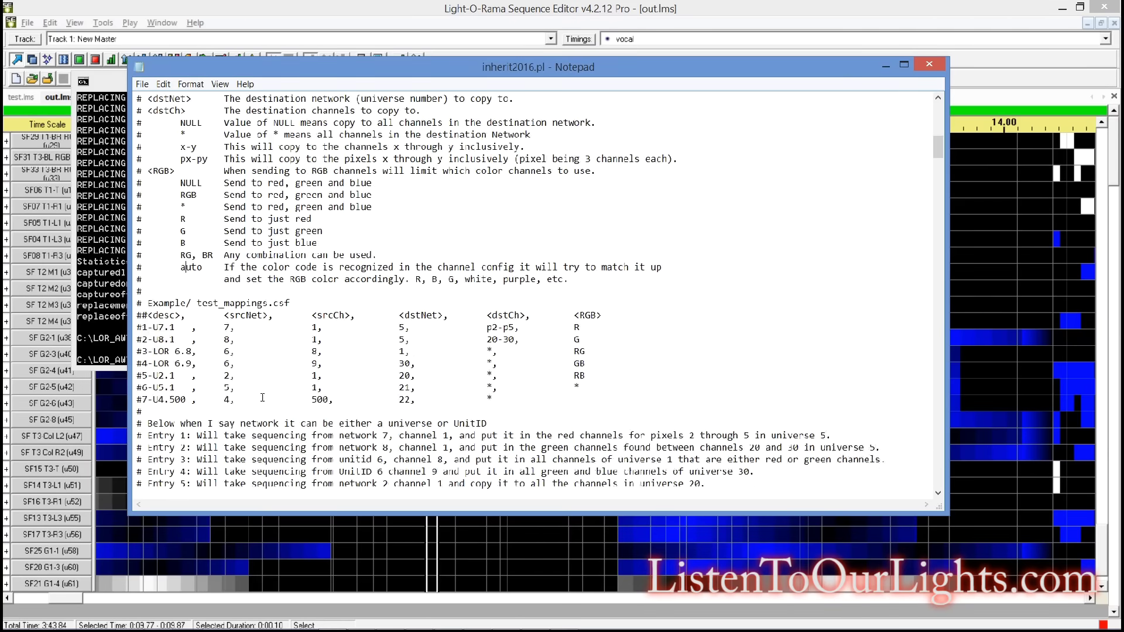
{"action": "scroll", "coordinate": [262, 398], "scroll_direction": "down", "scroll_amount": 20}
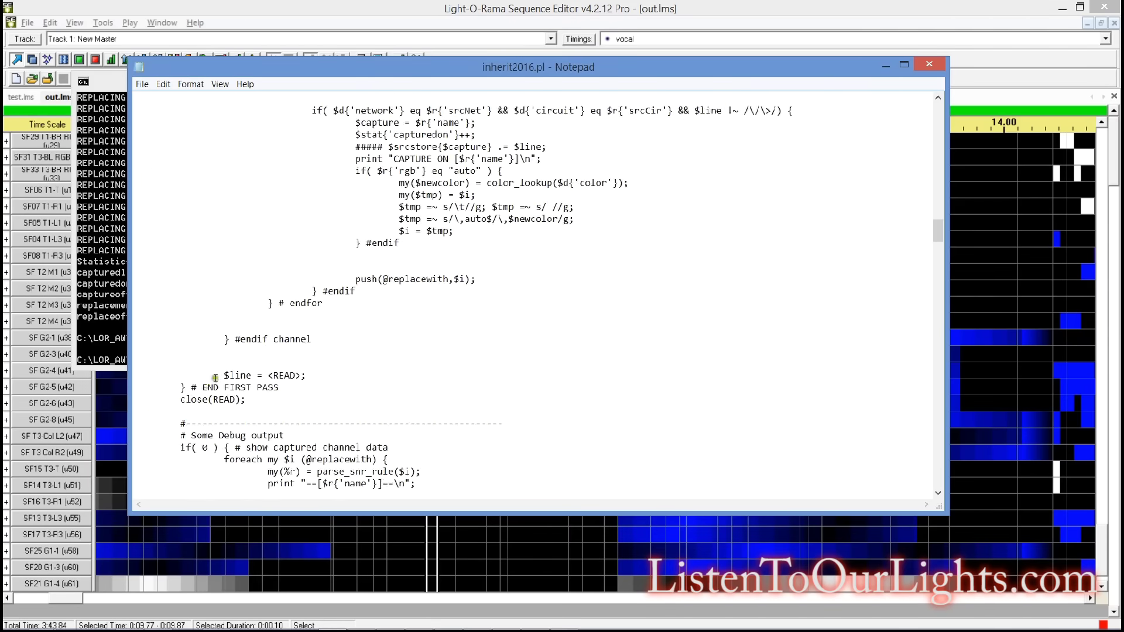
{"action": "scroll", "coordinate": [158, 416], "scroll_direction": "down", "scroll_amount": 15}
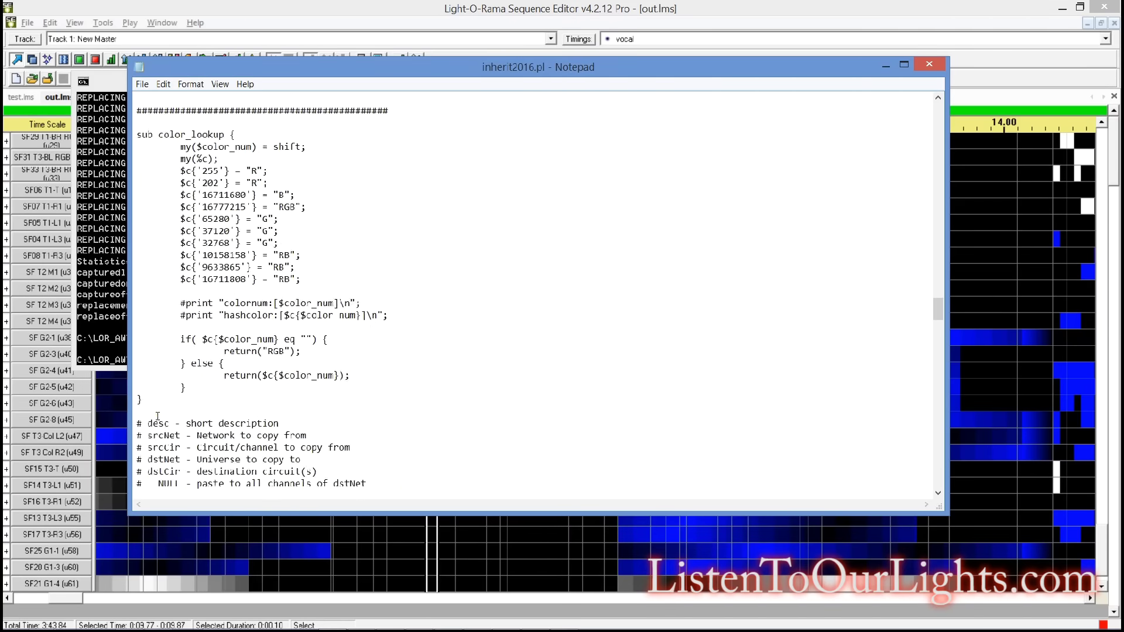
{"action": "scroll", "coordinate": [158, 416], "scroll_direction": "up", "scroll_amount": 2}
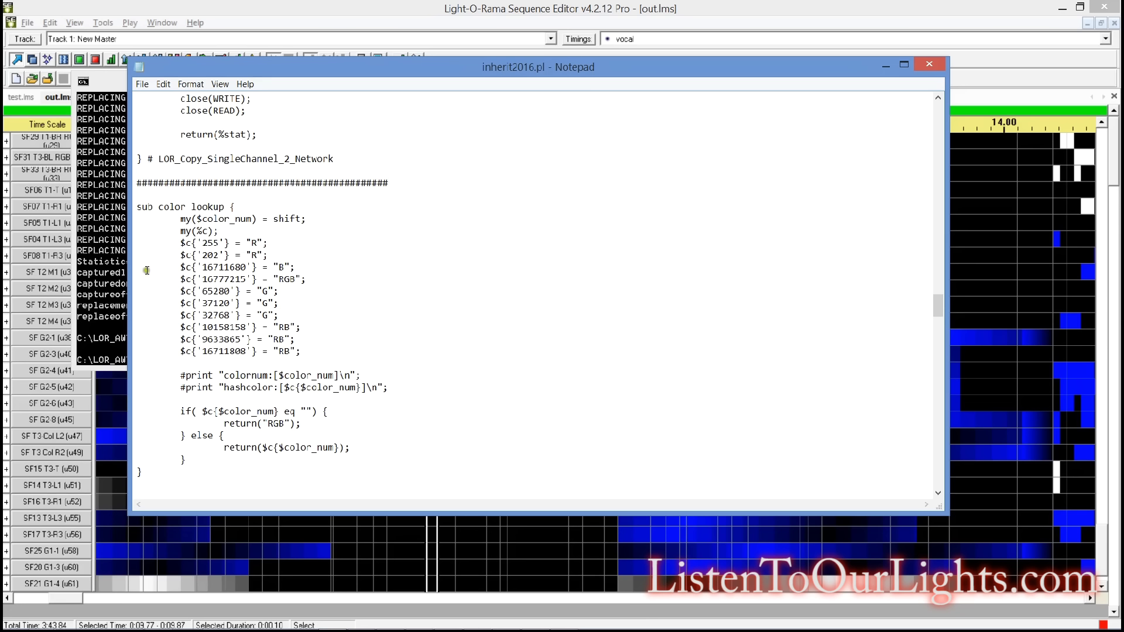
{"action": "left_click_drag", "start_coordinate": [143, 267], "coordinate": [309, 273]}
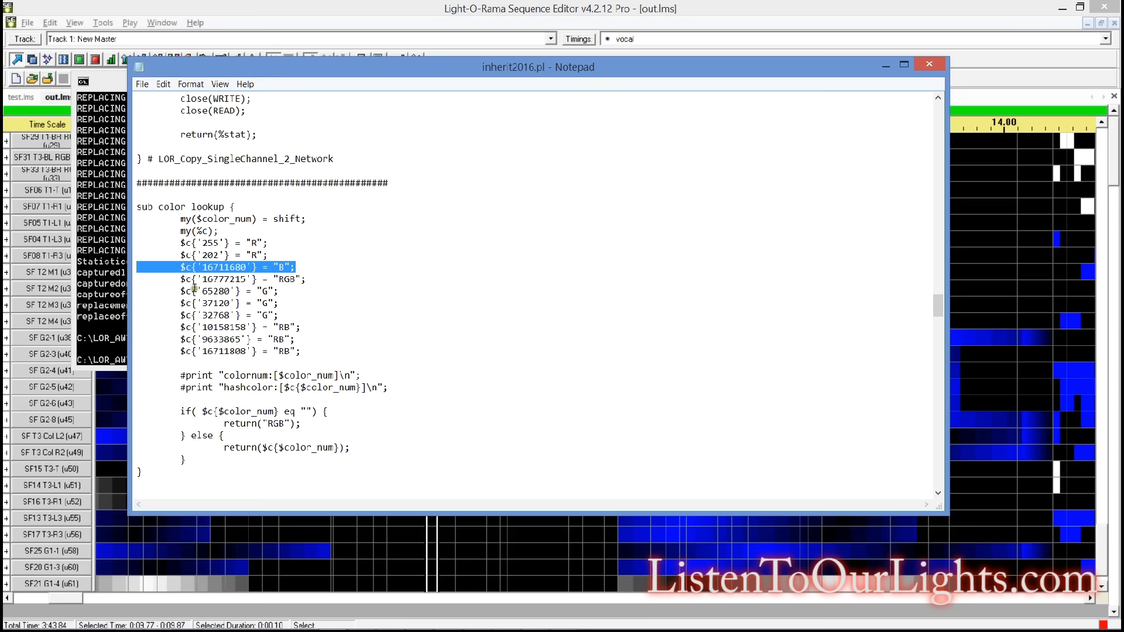
{"action": "left_click_drag", "start_coordinate": [200, 301], "coordinate": [111, 295]}
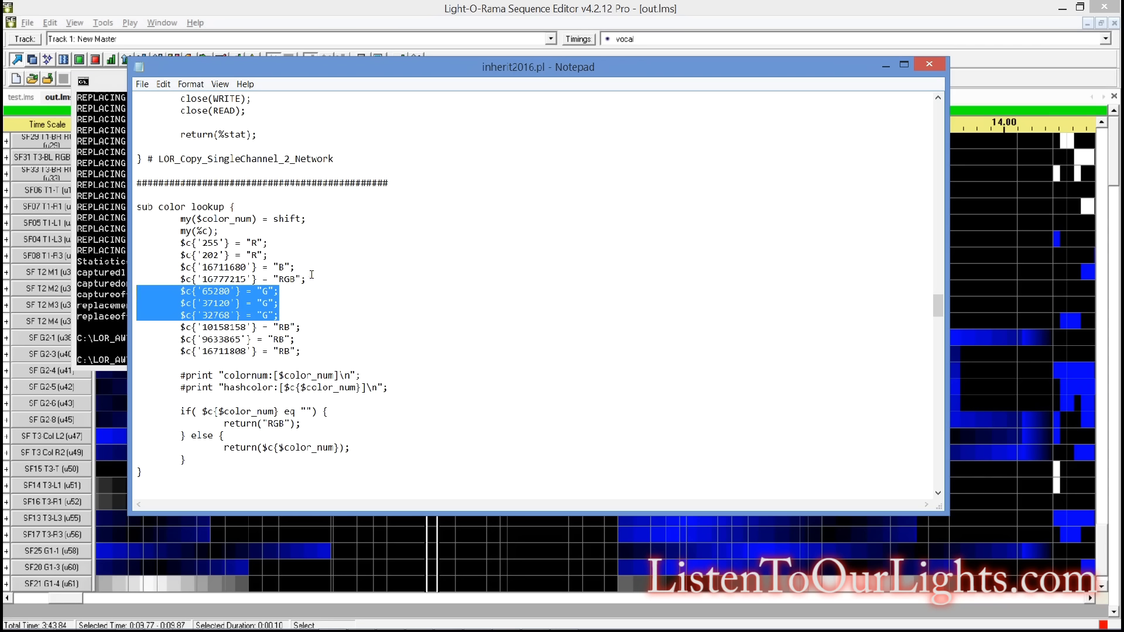
{"action": "left_click_drag", "start_coordinate": [298, 267], "coordinate": [117, 261]}
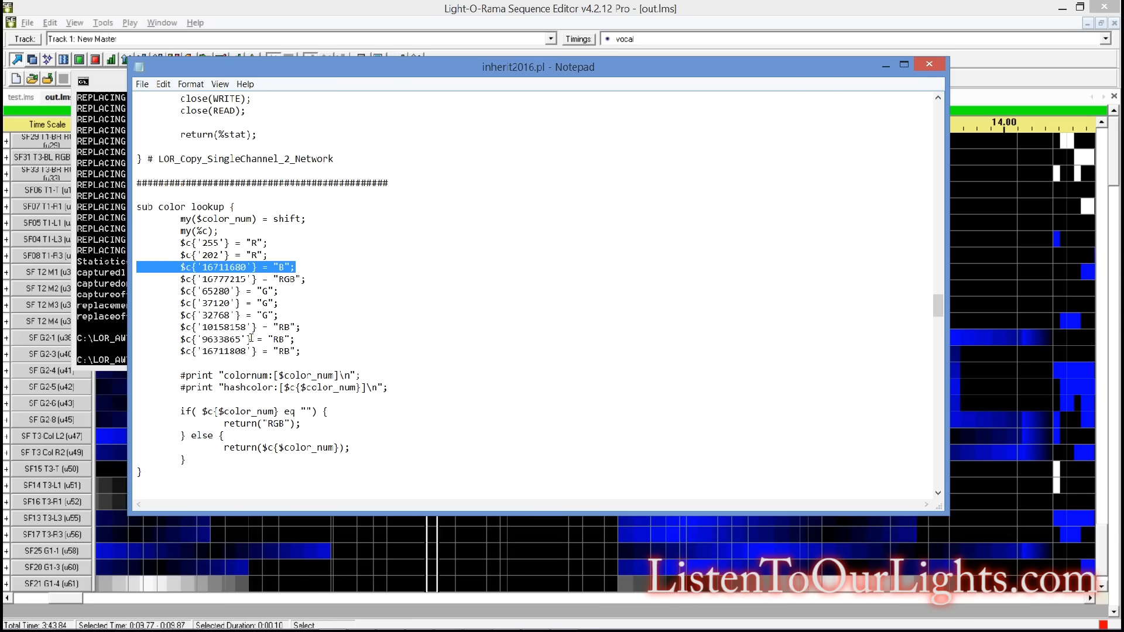
{"action": "left_click", "coordinate": [291, 363]}
Scroll back up through inherit2016.pl to its header usage comments at the top
{"action": "scroll", "coordinate": [291, 363], "scroll_direction": "down", "scroll_amount": 3}
{"action": "scroll", "coordinate": [287, 321], "scroll_direction": "up", "scroll_amount": 12}
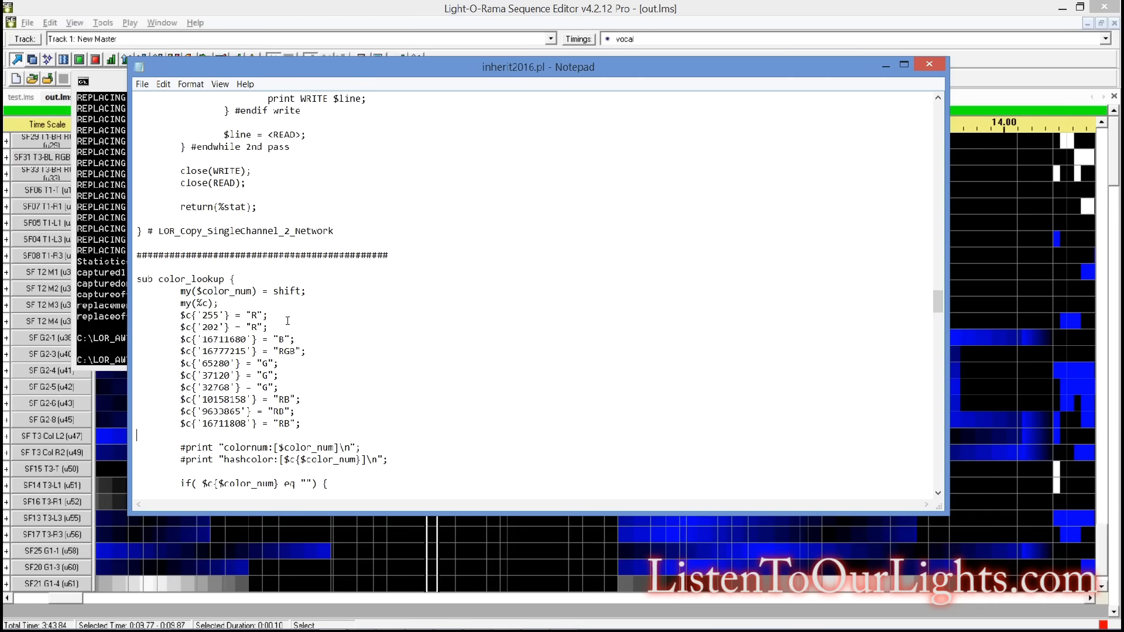
{"action": "scroll", "coordinate": [287, 321], "scroll_direction": "up", "scroll_amount": 20}
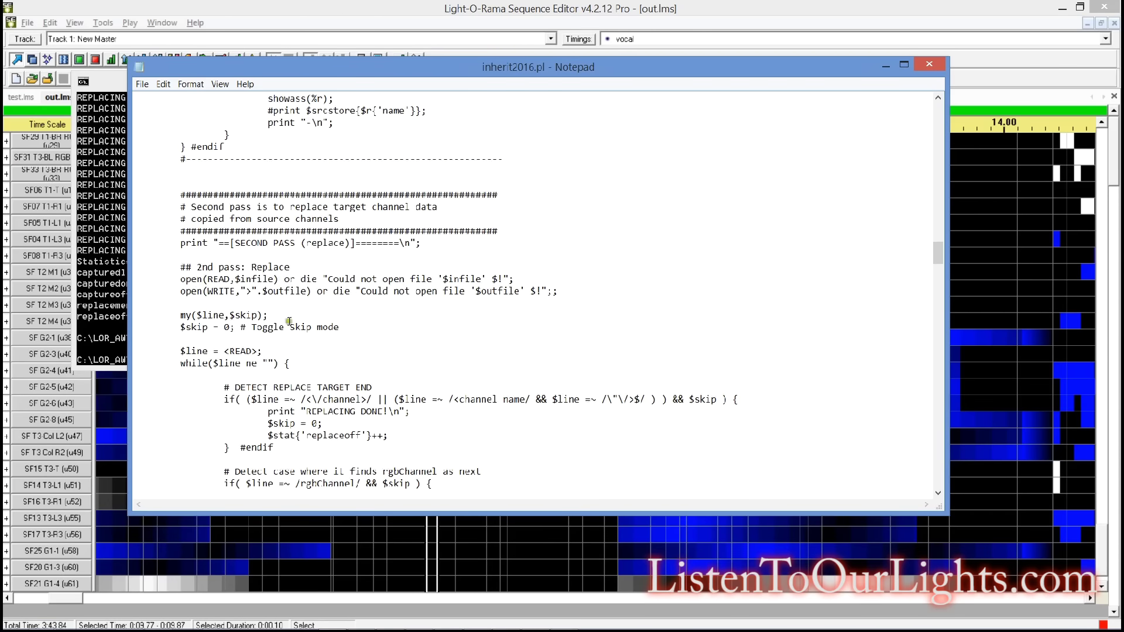
{"action": "left_click_drag", "start_coordinate": [939, 265], "coordinate": [948, 101]}
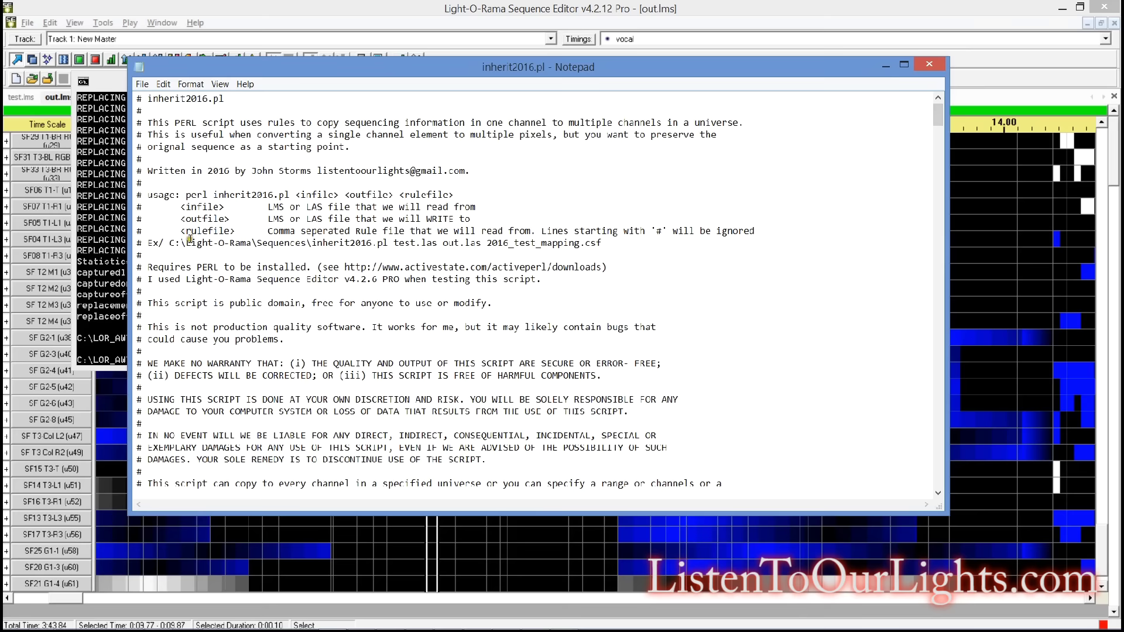
{"action": "scroll", "coordinate": [182, 335], "scroll_direction": "down", "scroll_amount": 3}
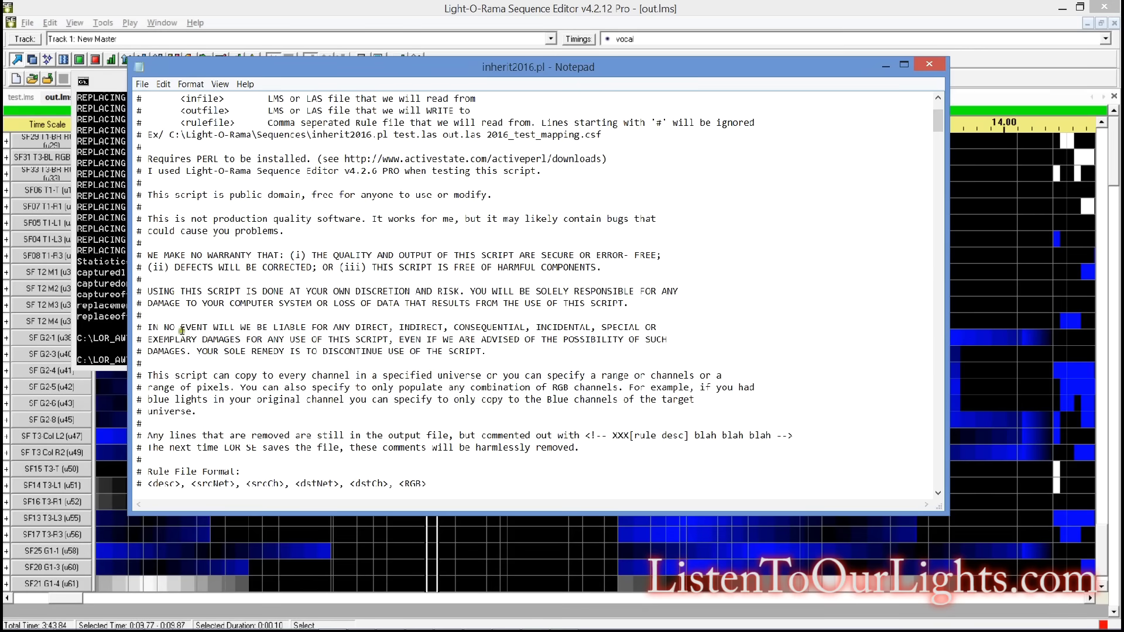
{"action": "scroll", "coordinate": [182, 330], "scroll_direction": "down", "scroll_amount": 2}
{"action": "scroll", "coordinate": [175, 310], "scroll_direction": "up", "scroll_amount": 3}
{"action": "scroll", "coordinate": [175, 310], "scroll_direction": "up", "scroll_amount": 2}
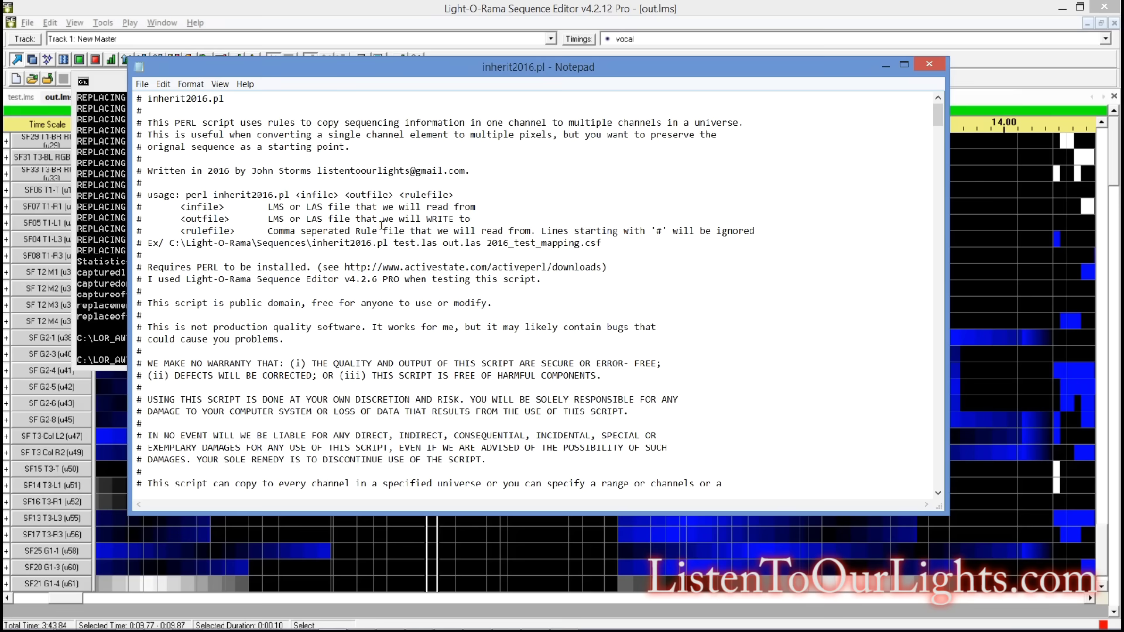
{"action": "scroll", "coordinate": [381, 225], "scroll_direction": "down", "scroll_amount": 5}
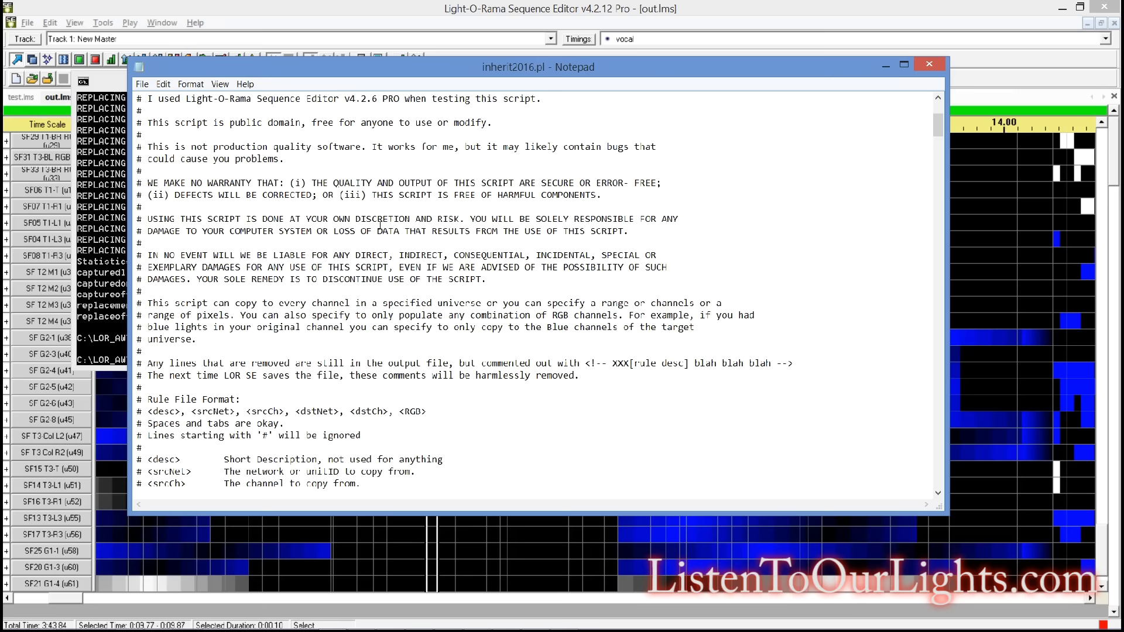
{"action": "scroll", "coordinate": [316, 205], "scroll_direction": "up", "scroll_amount": 5}
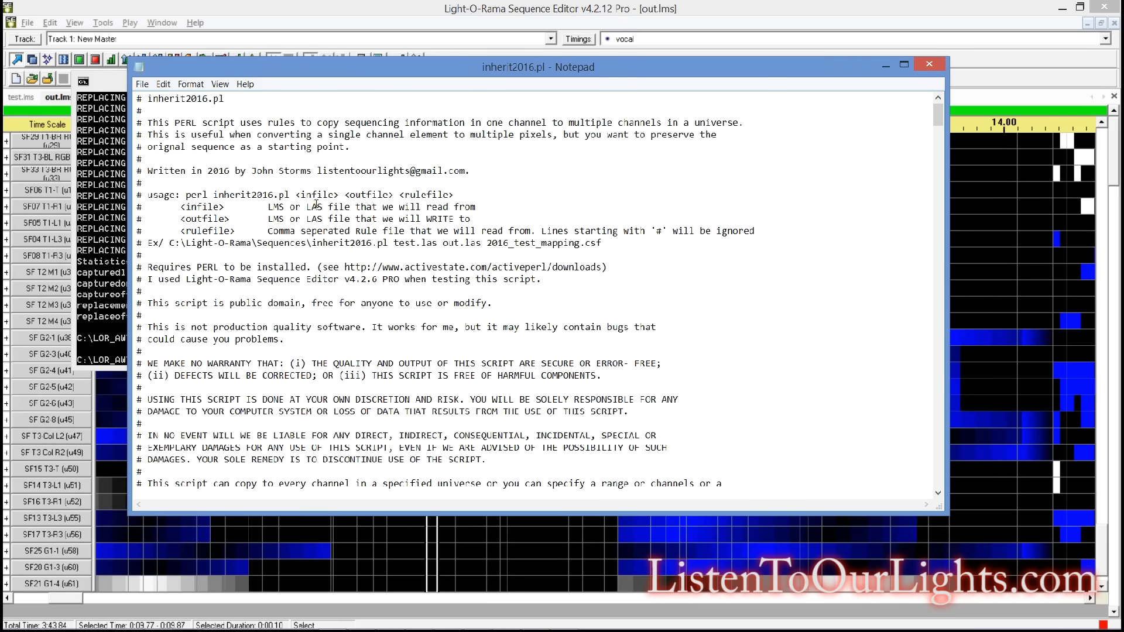